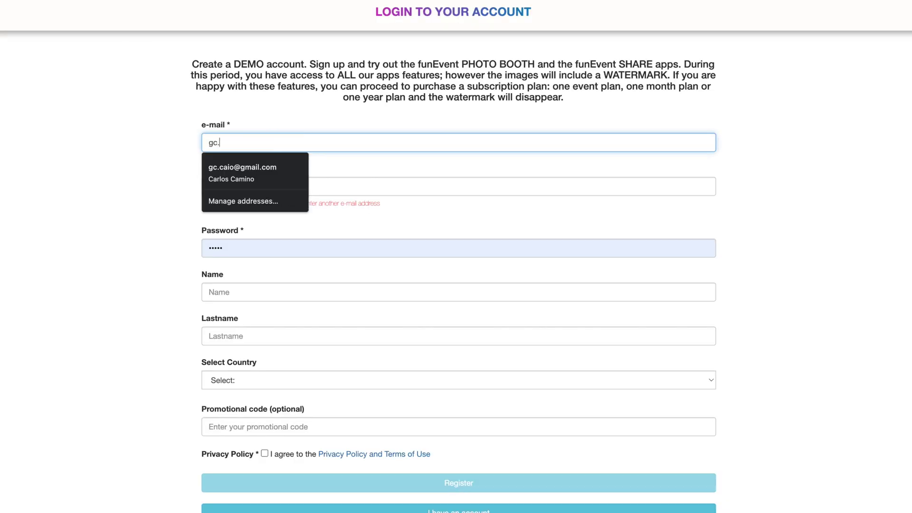
Fill in the demo signup details, accept the Privacy Policy and terms, and register the account
{"action": "left_click", "coordinate": [241, 167]}
{"action": "left_click", "coordinate": [320, 188]}
{"action": "left_click", "coordinate": [238, 208]}
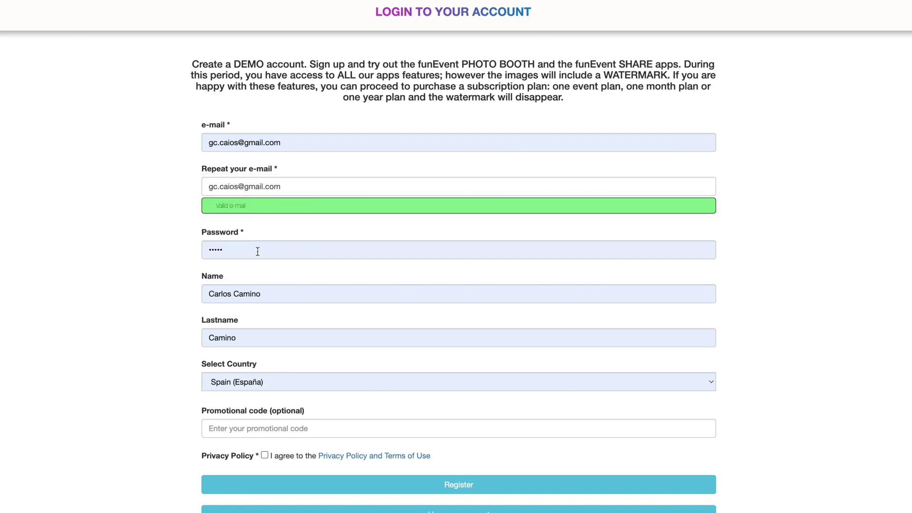
{"action": "scroll", "coordinate": [157, 305], "scroll_direction": "down", "scroll_amount": 2}
{"action": "left_click", "coordinate": [264, 356]}
{"action": "left_click", "coordinate": [469, 385]}
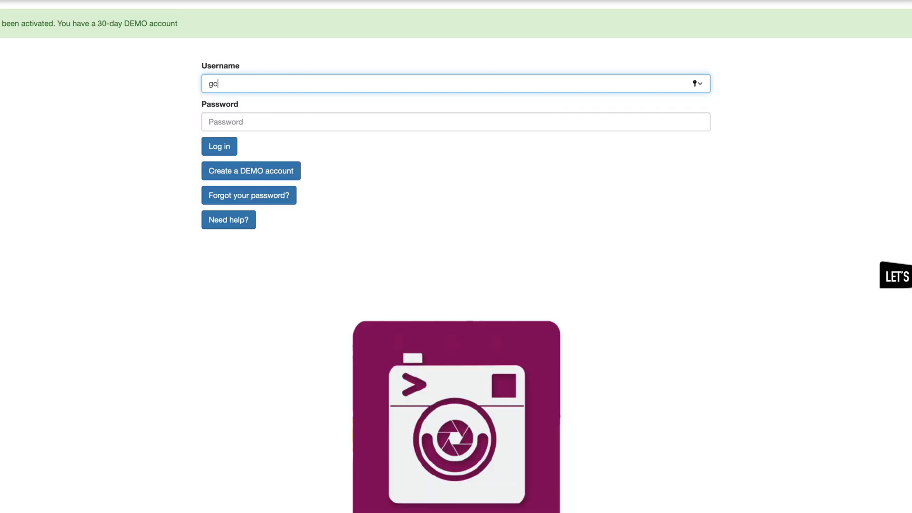
Log in with the account e-mail and password
{"action": "key", "text": "Tab"}
{"action": "type", "text": "****"}
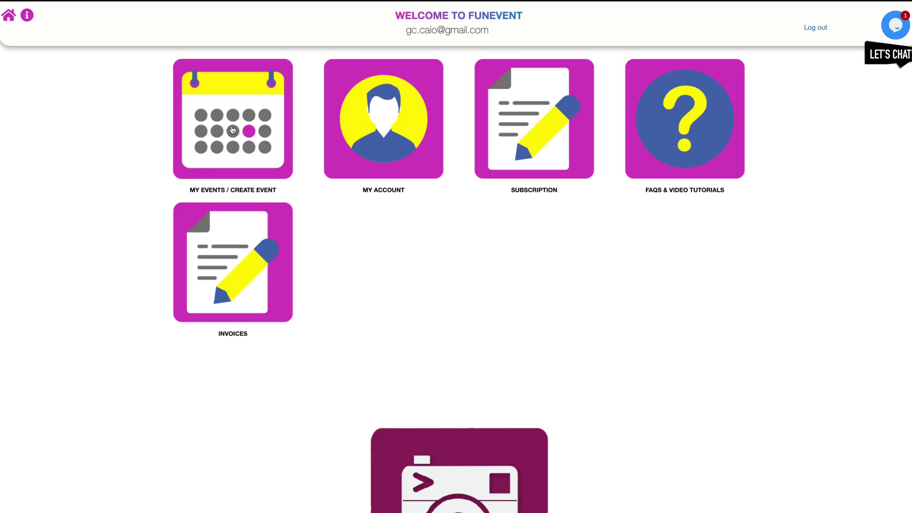
Create and save the event PEDROSBIRTHDAY with short description 'at the beach'
{"action": "left_click", "coordinate": [232, 130]}
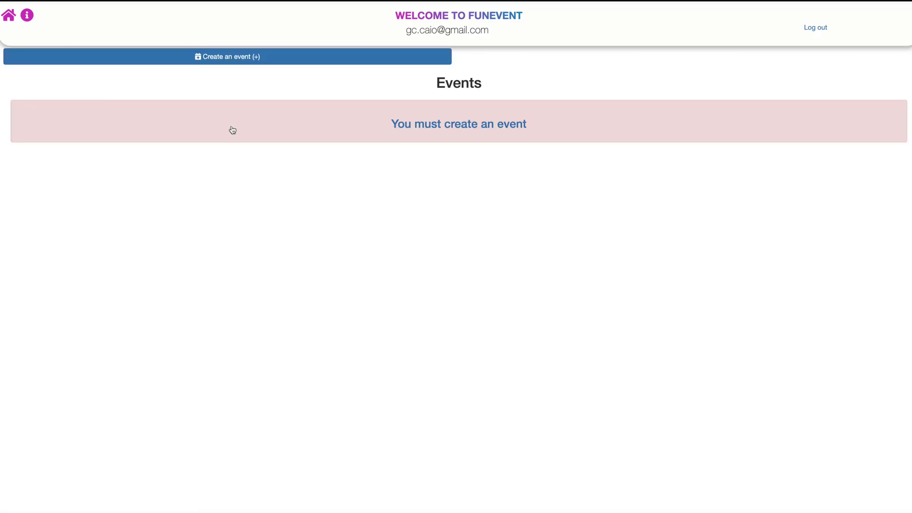
{"action": "left_click", "coordinate": [228, 56]}
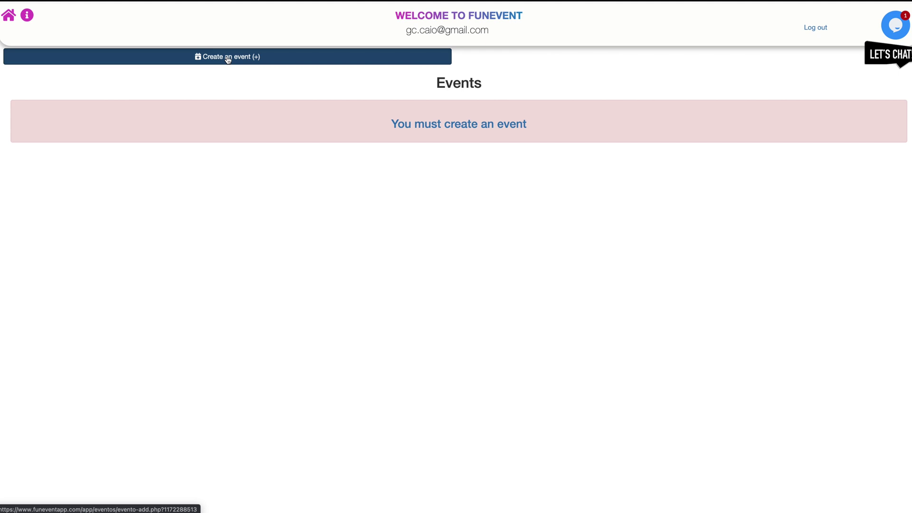
{"action": "left_click", "coordinate": [246, 119]}
{"action": "type", "text": "PED"}
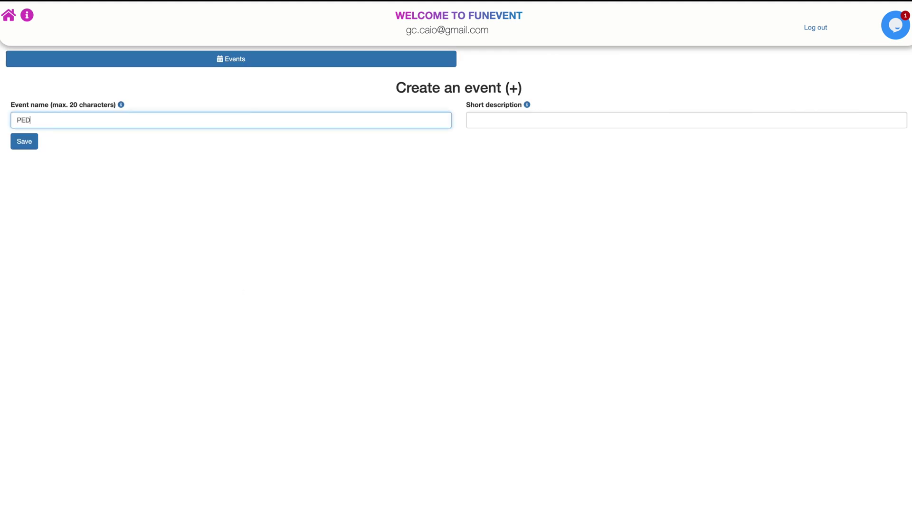
{"action": "type", "text": "ROSBIRTHDAY"}
{"action": "left_click", "coordinate": [472, 120]}
{"action": "type", "text": "at the beach"}
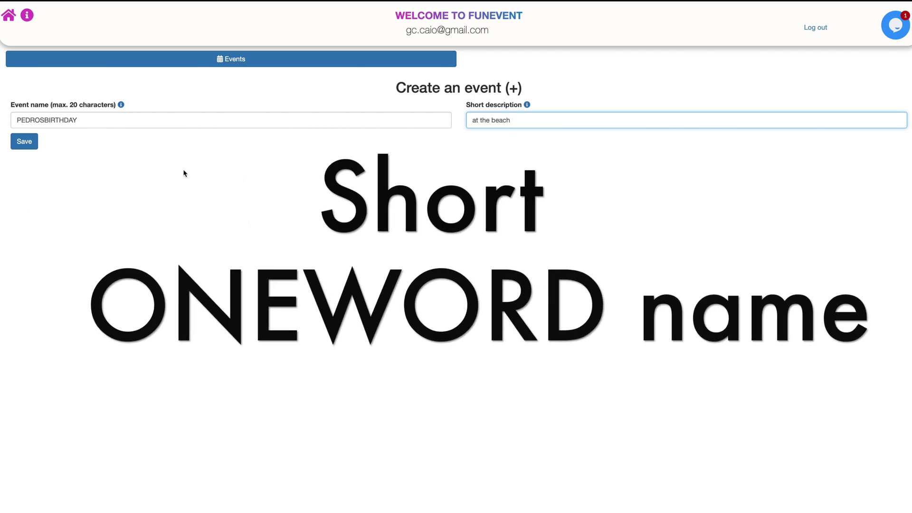
{"action": "left_click", "coordinate": [29, 146]}
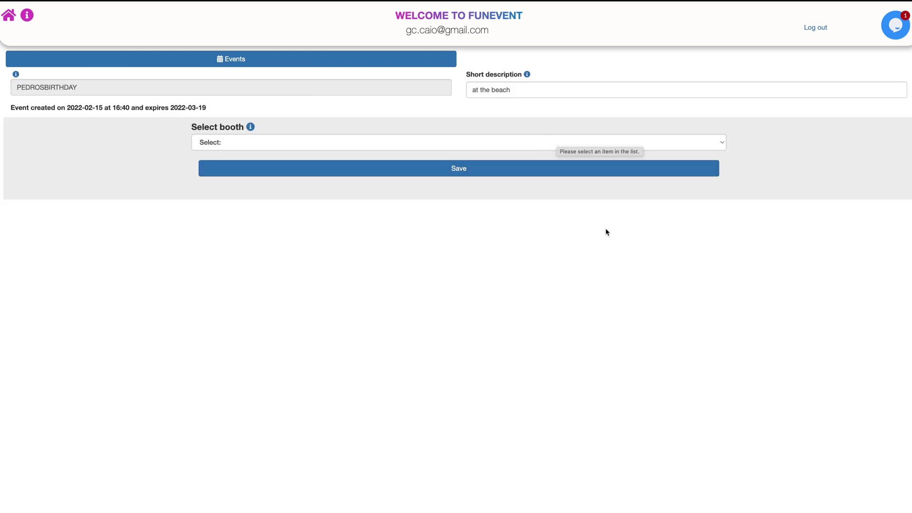
Choose PORTRAIT photo booth as the event's booth type and save it
{"action": "left_click", "coordinate": [685, 146]}
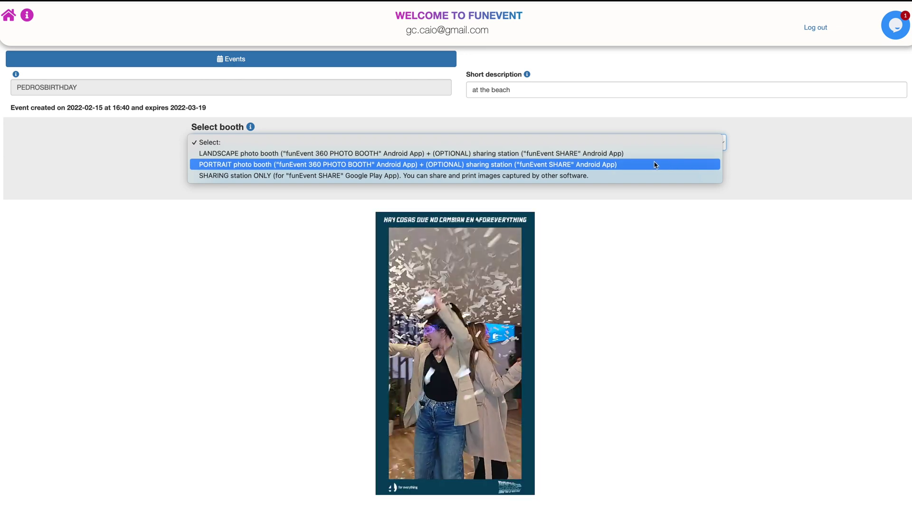
{"action": "left_click", "coordinate": [611, 165]}
{"action": "left_click", "coordinate": [603, 144]}
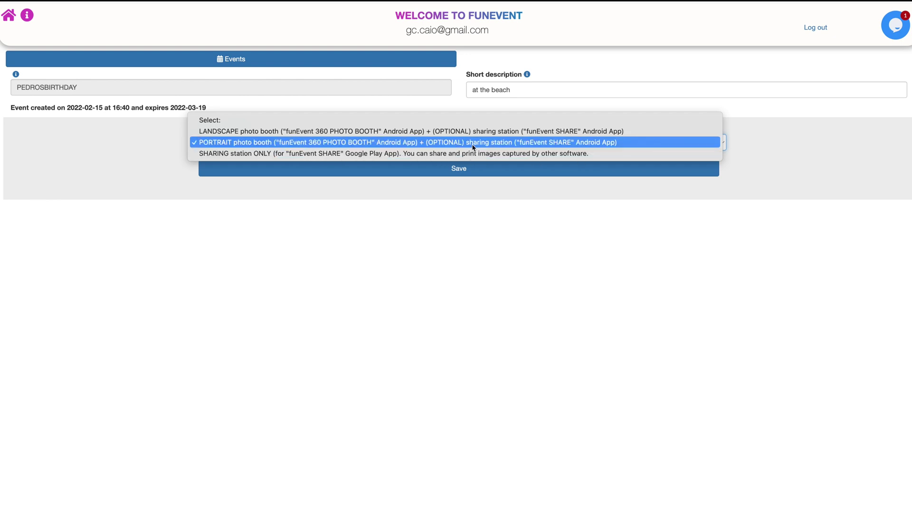
{"action": "left_click", "coordinate": [545, 145]}
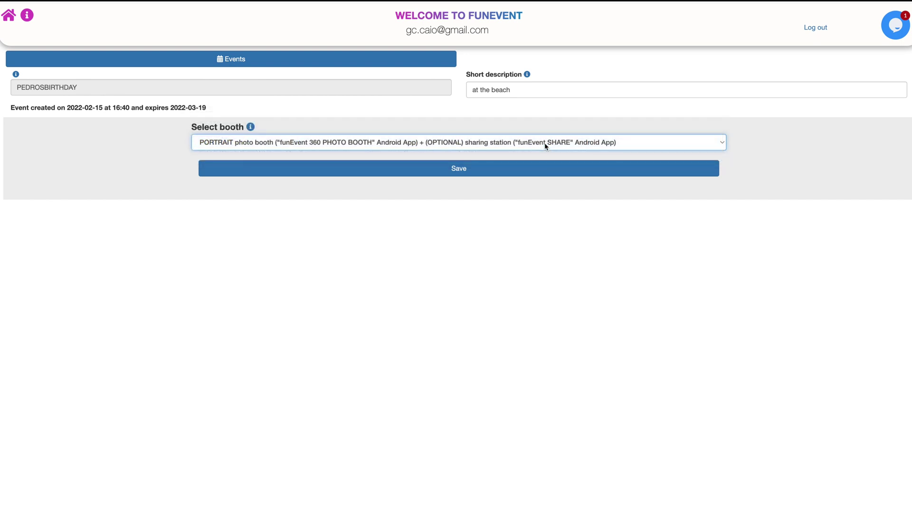
{"action": "left_click", "coordinate": [460, 166]}
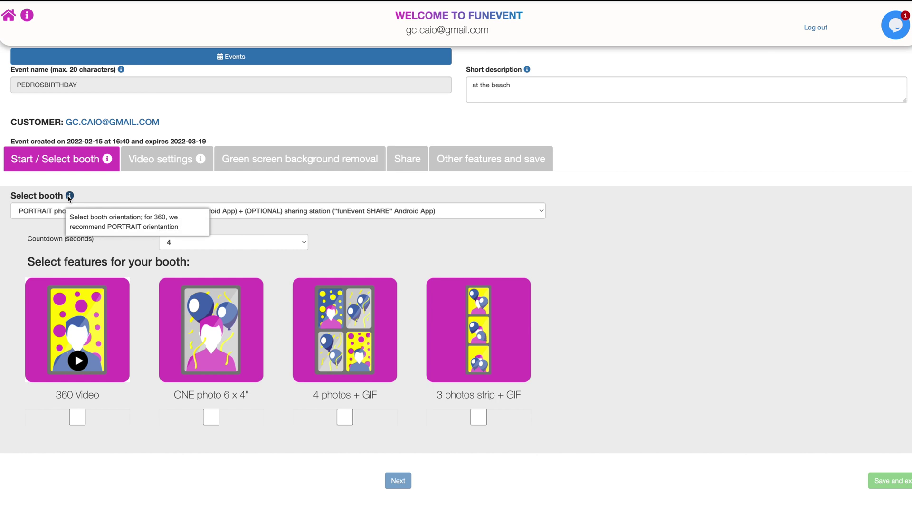
Set a 3-second countdown and enable only the 360 Video and 3 photos strip + GIF features
{"action": "mouse_move", "coordinate": [190, 231]}
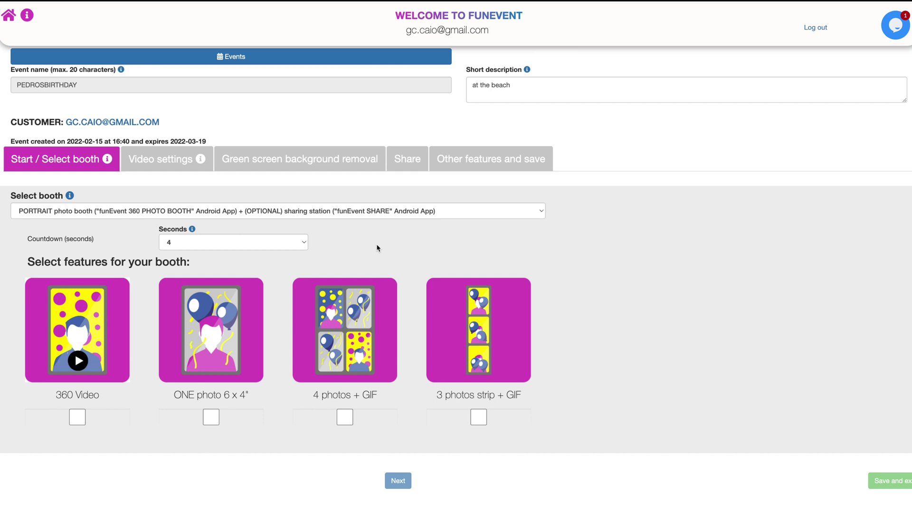
{"action": "left_click", "coordinate": [303, 241]}
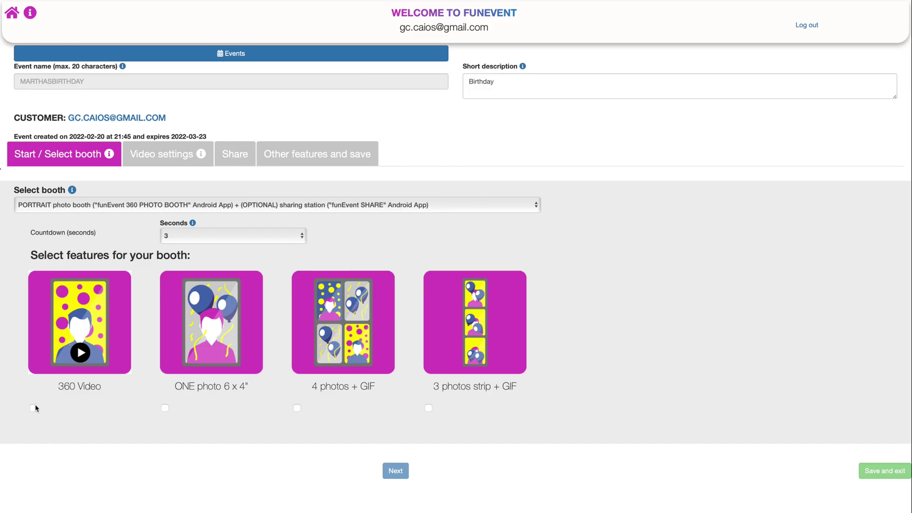
{"action": "left_click", "coordinate": [33, 408]}
{"action": "left_click", "coordinate": [165, 408]}
{"action": "left_click", "coordinate": [297, 408]}
{"action": "left_click", "coordinate": [428, 408]}
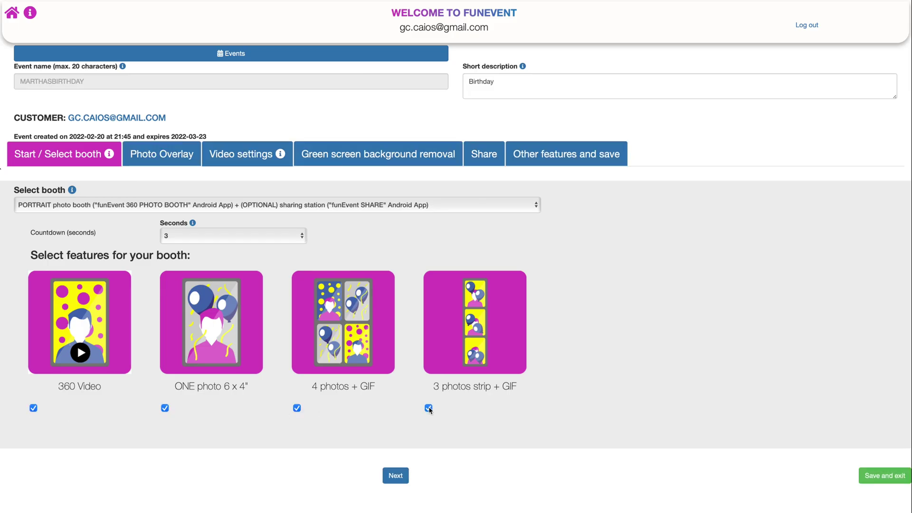
{"action": "left_click", "coordinate": [165, 408]}
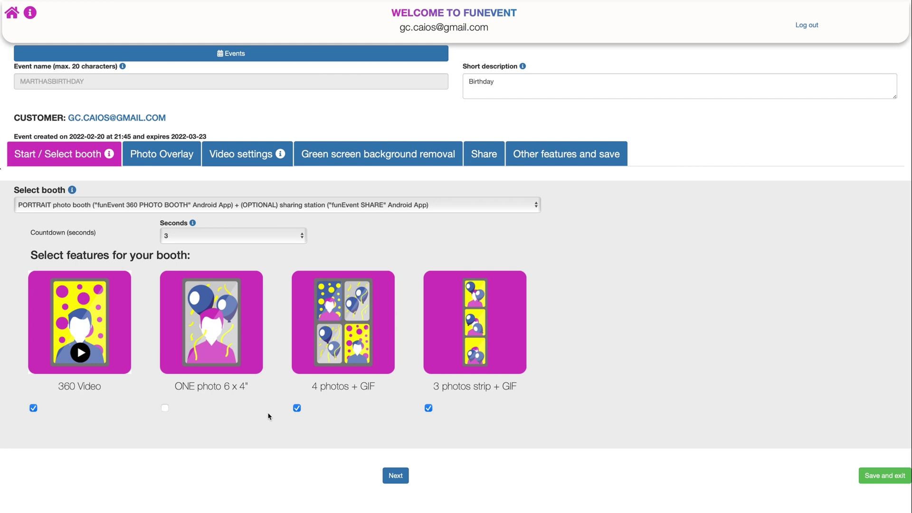
{"action": "left_click", "coordinate": [297, 407]}
{"action": "left_click", "coordinate": [161, 159]}
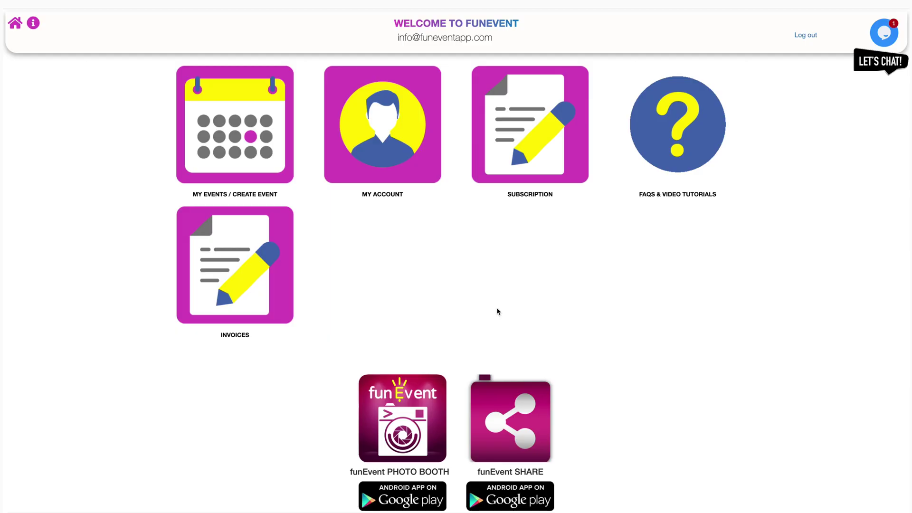
Browse the help and video tutorial links under FAQs & Video Tutorials
{"action": "left_click", "coordinate": [663, 150]}
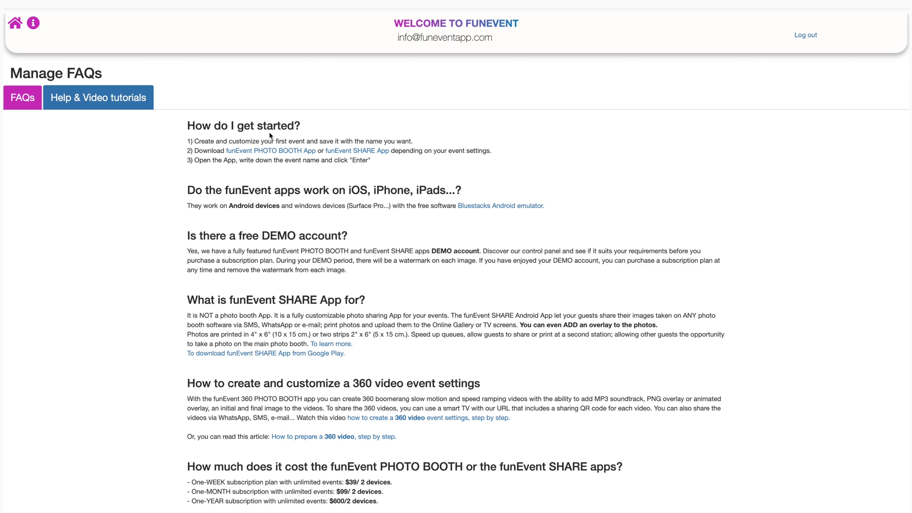
{"action": "left_click", "coordinate": [96, 100]}
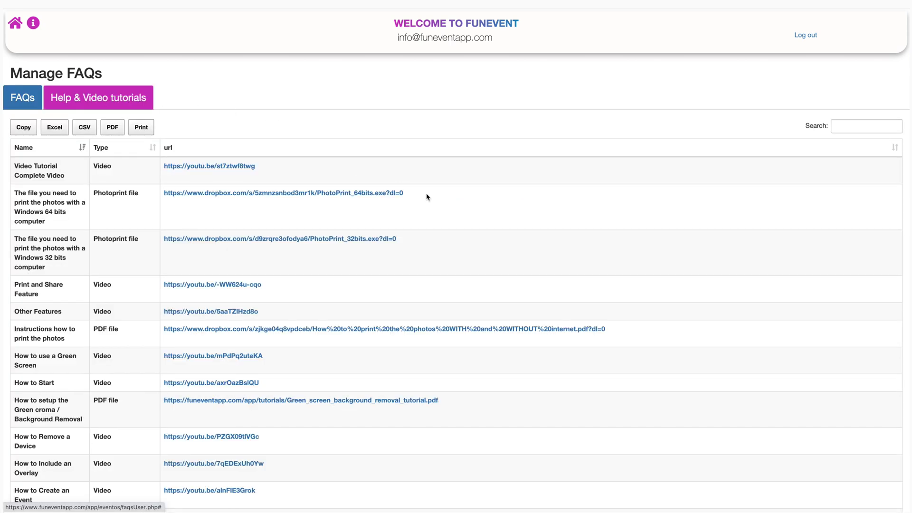
{"action": "scroll", "coordinate": [505, 251], "scroll_direction": "down", "scroll_amount": 3}
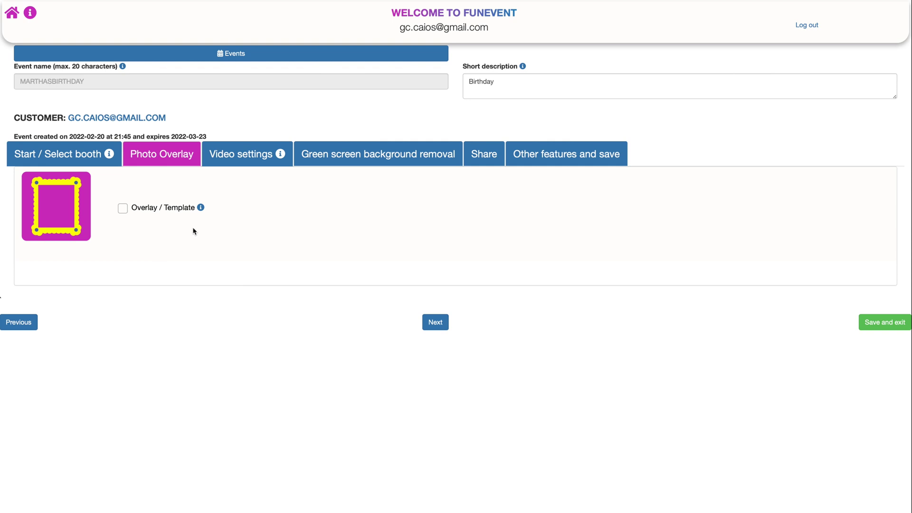
Enable overlays and use the second ready-made template as Overlay 1
{"action": "mouse_move", "coordinate": [200, 207]}
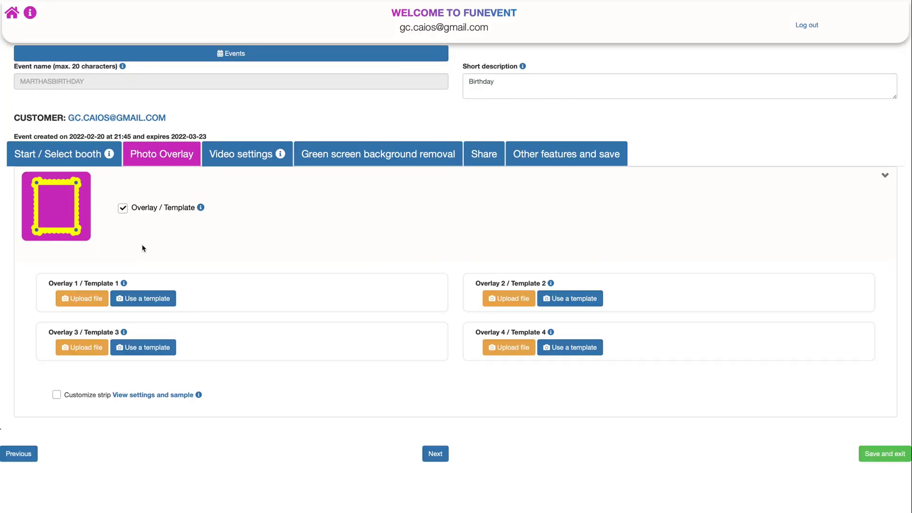
{"action": "left_click", "coordinate": [145, 298]}
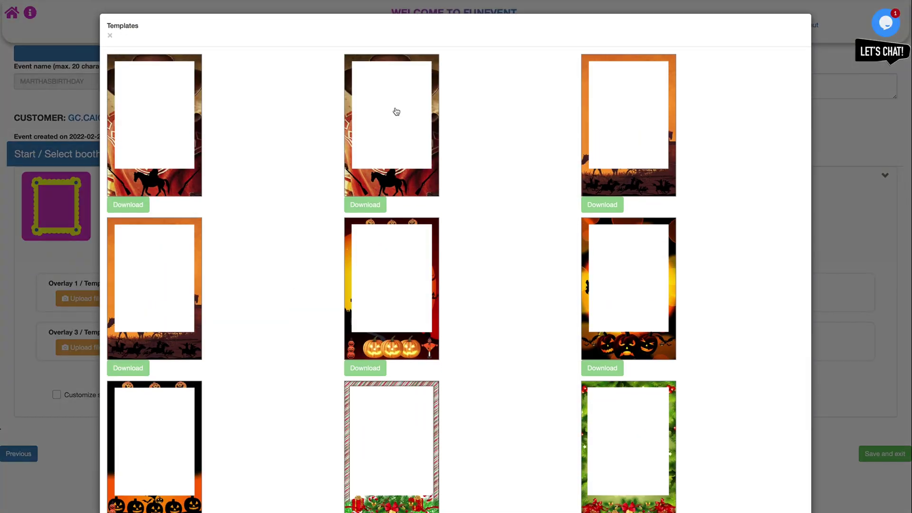
{"action": "left_click", "coordinate": [395, 112]}
{"action": "scroll", "coordinate": [416, 320], "scroll_direction": "down", "scroll_amount": 2}
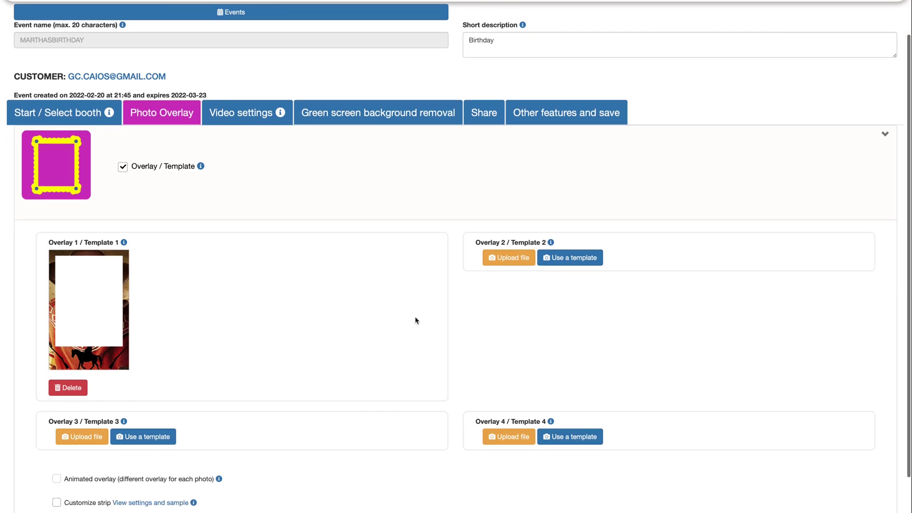
Upload the red overlay image V_SV_1_S.png into Overlay 2
{"action": "left_click", "coordinate": [510, 258]}
{"action": "left_click", "coordinate": [403, 27]}
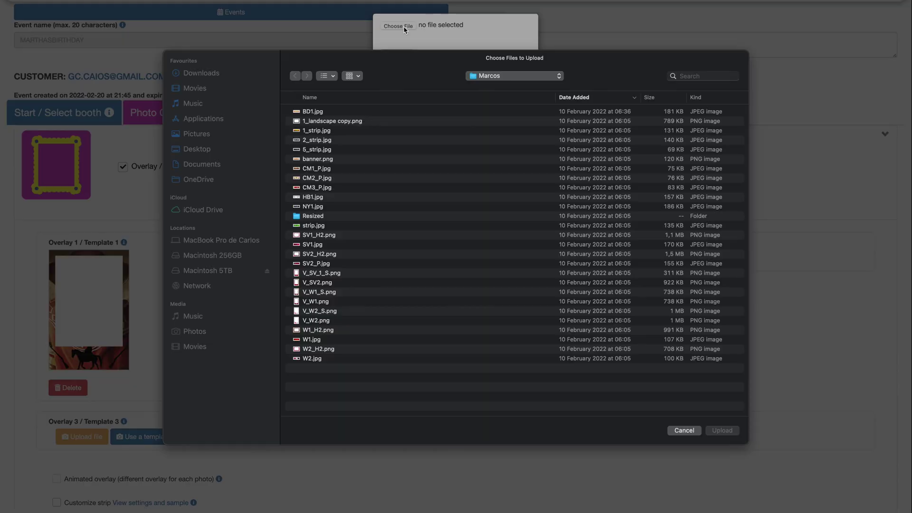
{"action": "left_click", "coordinate": [338, 281]}
{"action": "left_click", "coordinate": [721, 438]}
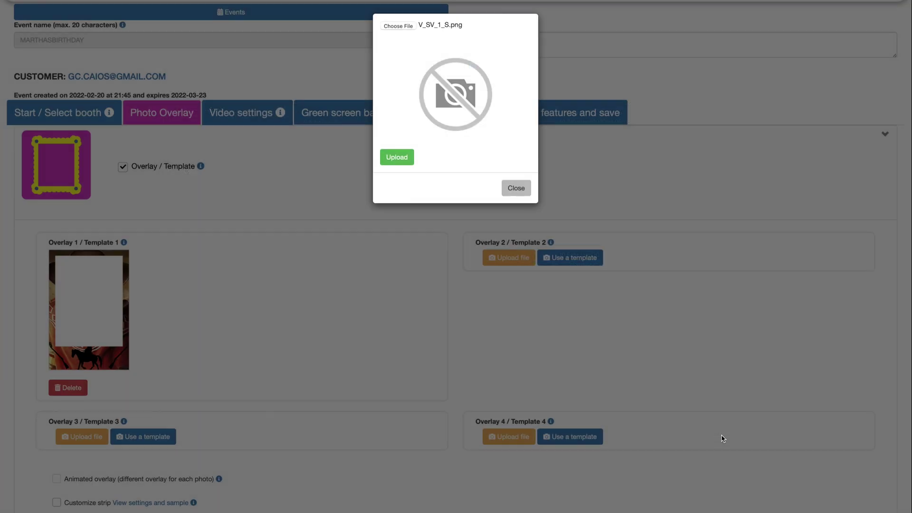
{"action": "left_click", "coordinate": [404, 277]}
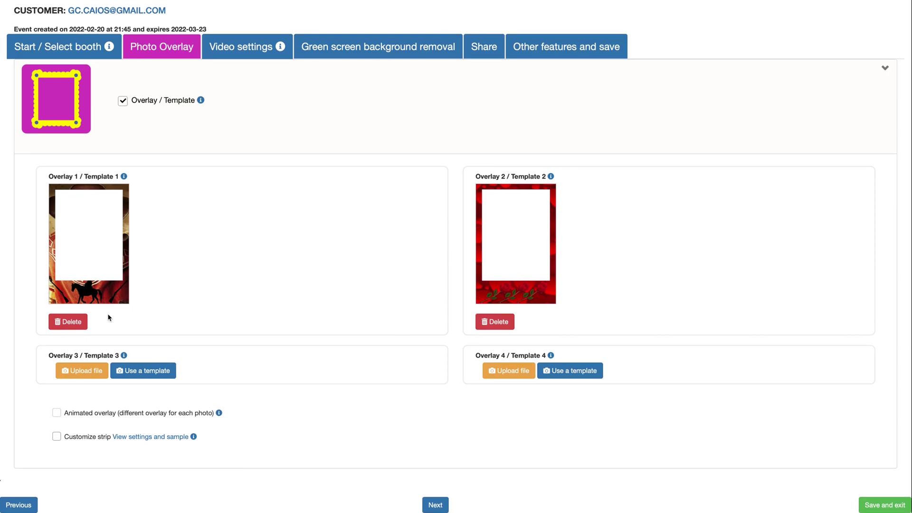
Use the Halloween pumpkin template as Overlay 3
{"action": "left_click", "coordinate": [147, 373]}
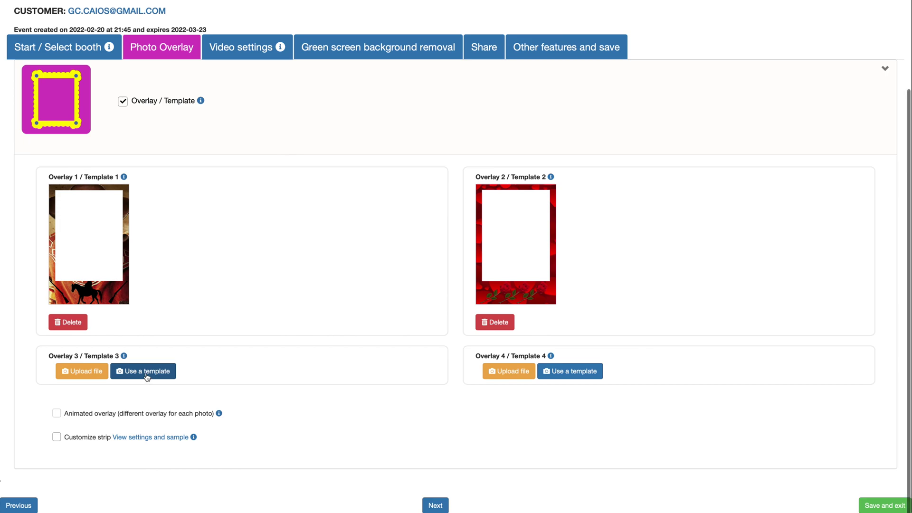
{"action": "left_click", "coordinate": [379, 335]}
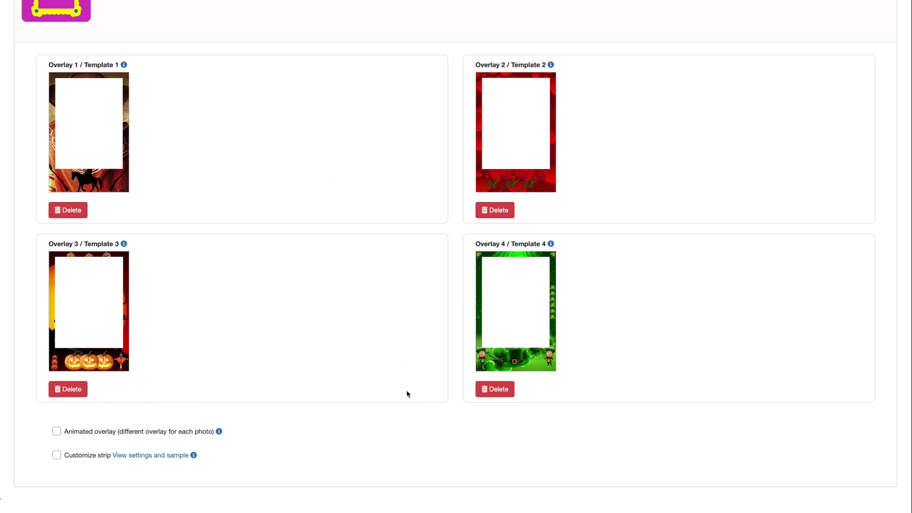
{"action": "scroll", "coordinate": [407, 394], "scroll_direction": "down", "scroll_amount": 1}
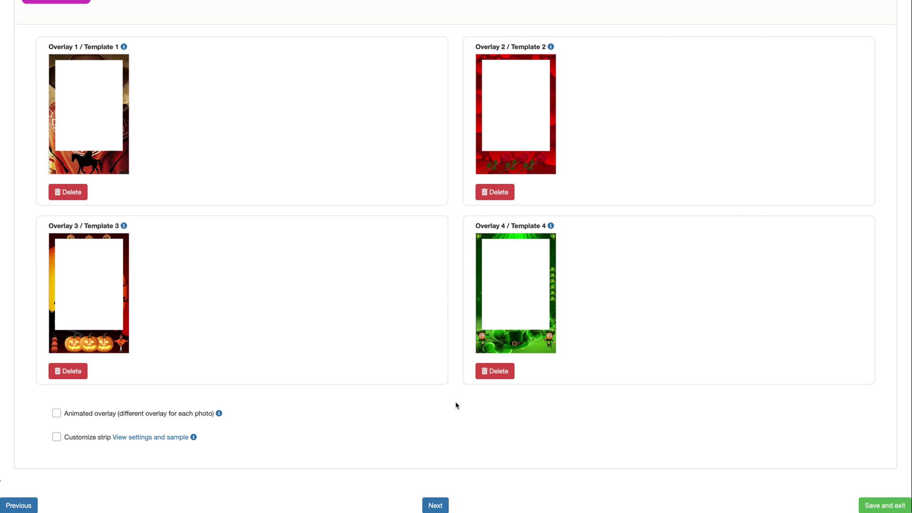
Enable Customize strip and Animated overlay, showing the strip logo and background options
{"action": "left_click", "coordinate": [57, 437]}
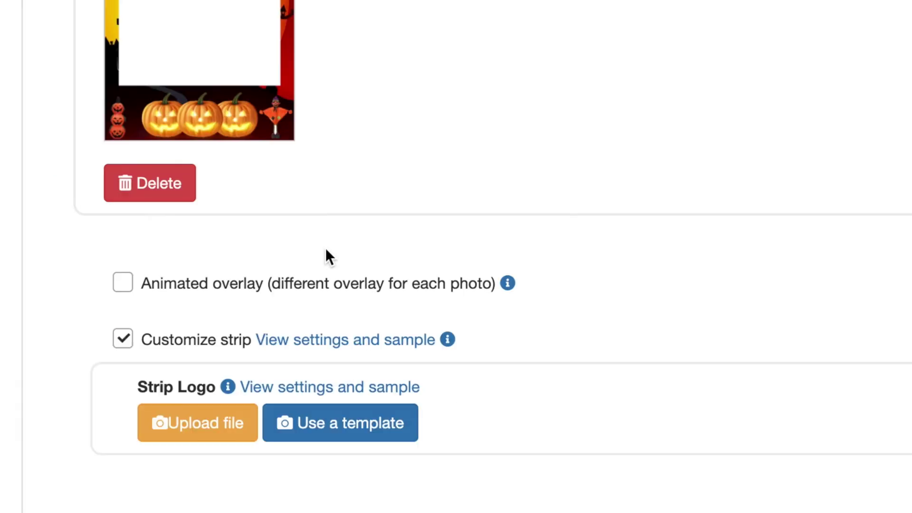
{"action": "left_click", "coordinate": [122, 291]}
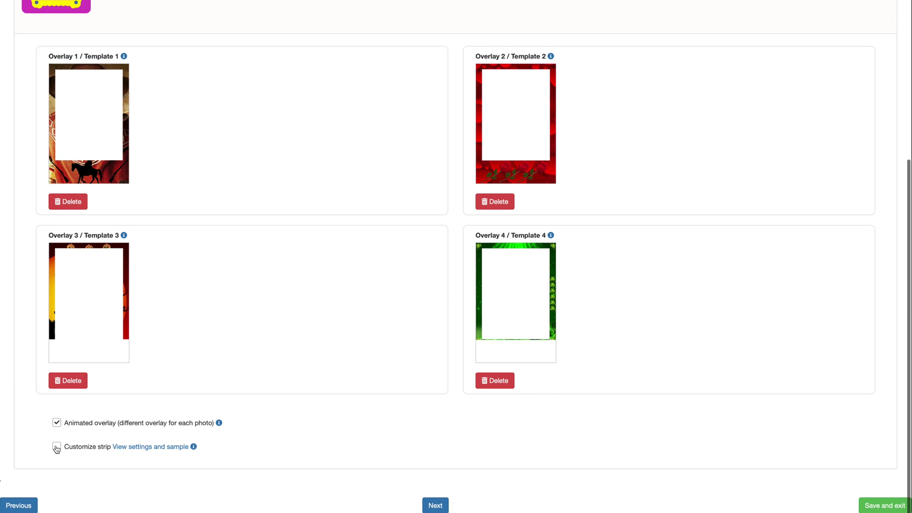
{"action": "left_click", "coordinate": [56, 446]}
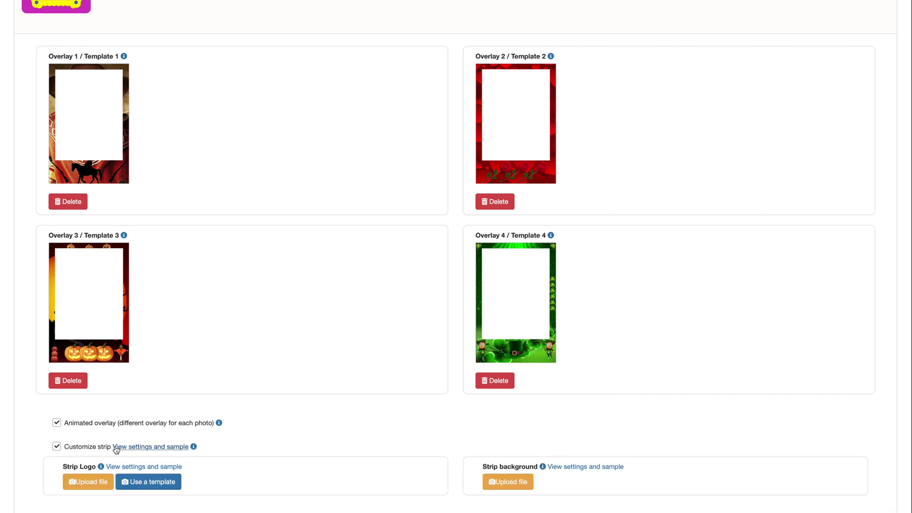
{"action": "scroll", "coordinate": [119, 451], "scroll_direction": "down", "scroll_amount": 2}
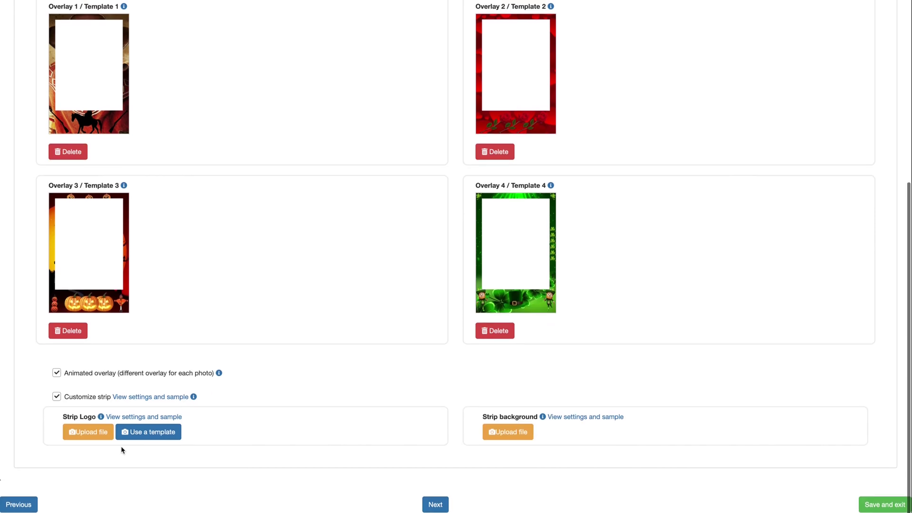
Review the strip logo size guide and sample, then continue to the green screen settings
{"action": "left_click", "coordinate": [136, 420]}
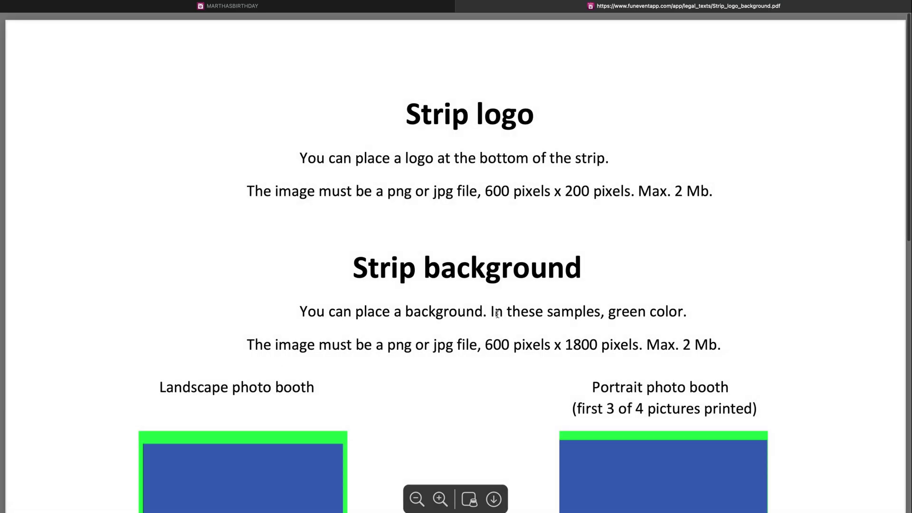
{"action": "scroll", "coordinate": [497, 313], "scroll_direction": "down", "scroll_amount": 15}
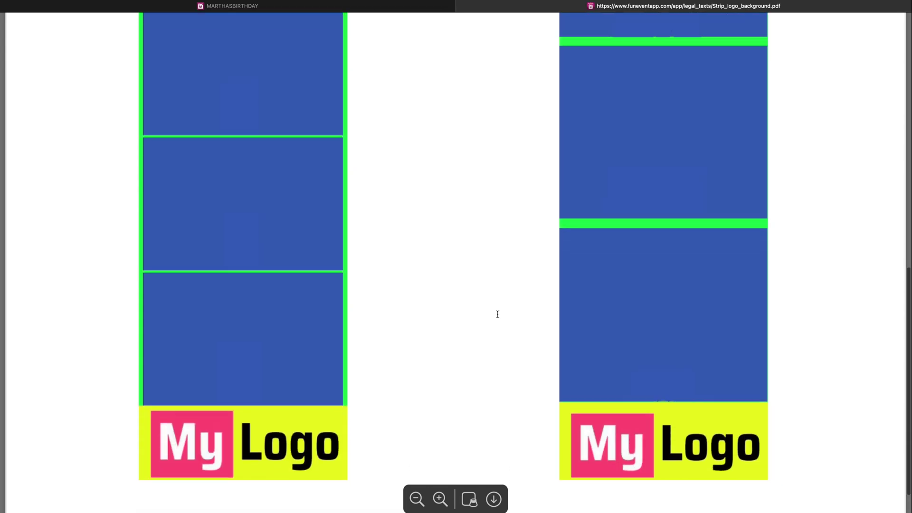
{"action": "scroll", "coordinate": [497, 315], "scroll_direction": "up", "scroll_amount": 15}
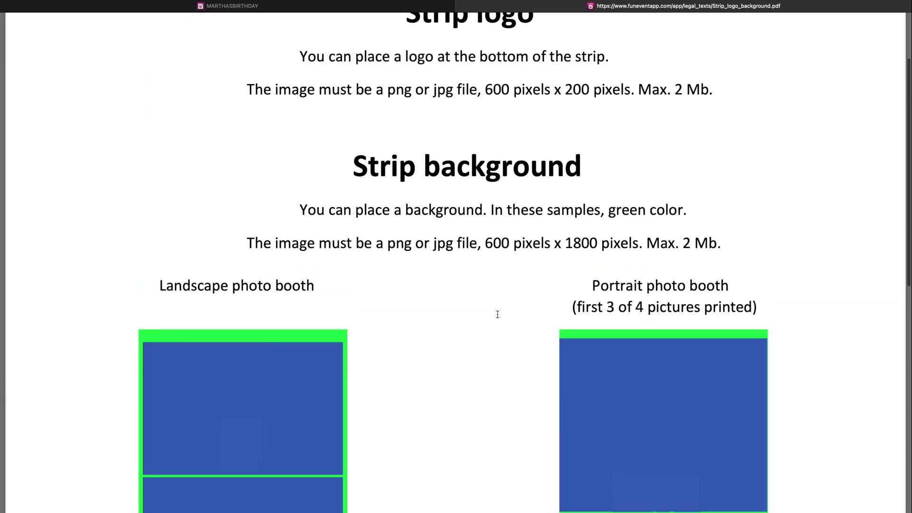
{"action": "scroll", "coordinate": [498, 314], "scroll_direction": "up", "scroll_amount": 3}
{"action": "scroll", "coordinate": [498, 315], "scroll_direction": "down", "scroll_amount": 2}
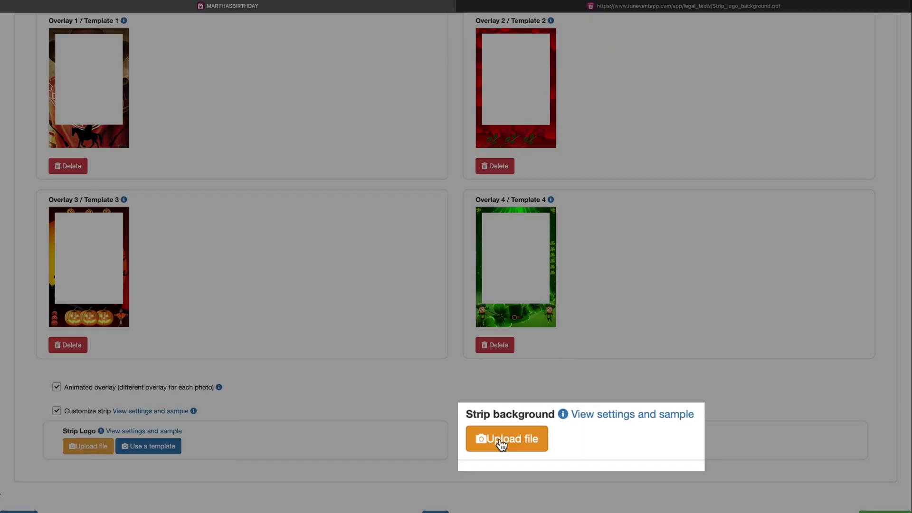
{"action": "scroll", "coordinate": [457, 437], "scroll_direction": "down", "scroll_amount": 1}
{"action": "scroll", "coordinate": [458, 437], "scroll_direction": "up", "scroll_amount": 6}
{"action": "scroll", "coordinate": [459, 438], "scroll_direction": "down", "scroll_amount": 4}
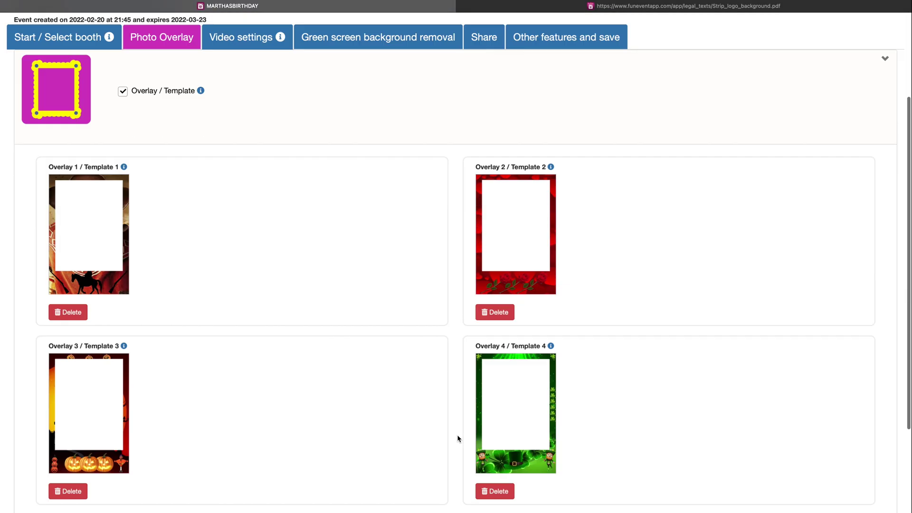
{"action": "scroll", "coordinate": [458, 438], "scroll_direction": "down", "scroll_amount": 3}
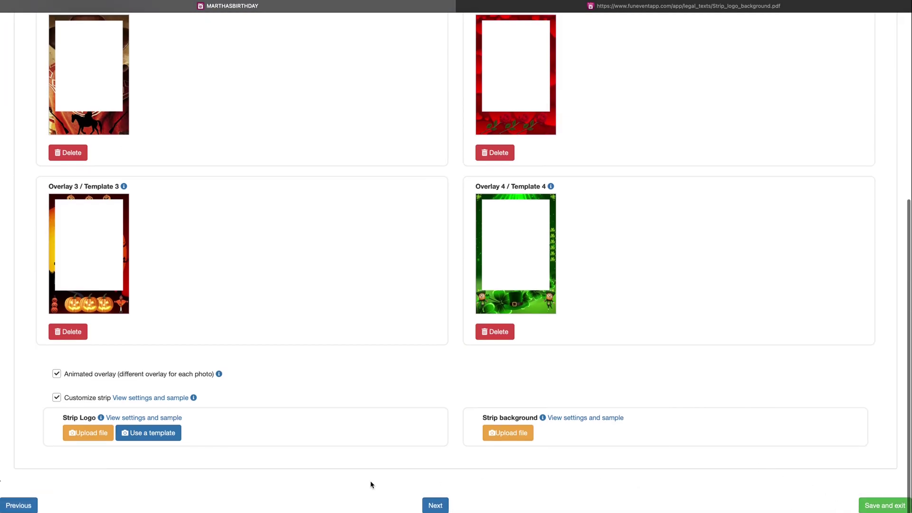
{"action": "left_click", "coordinate": [441, 507]}
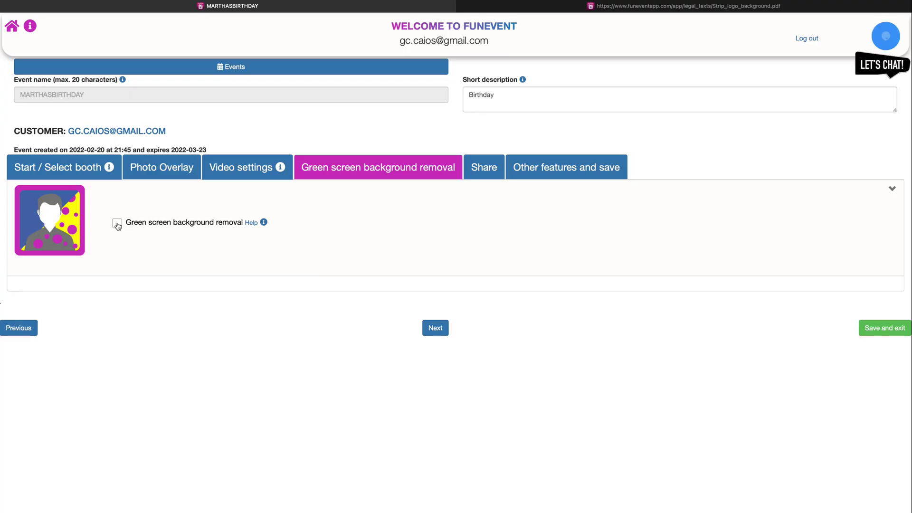
Turn on green screen background removal and read its setup tutorial PDF
{"action": "left_click", "coordinate": [117, 223]}
{"action": "left_click", "coordinate": [251, 223]}
{"action": "scroll", "coordinate": [482, 277], "scroll_direction": "down", "scroll_amount": 15}
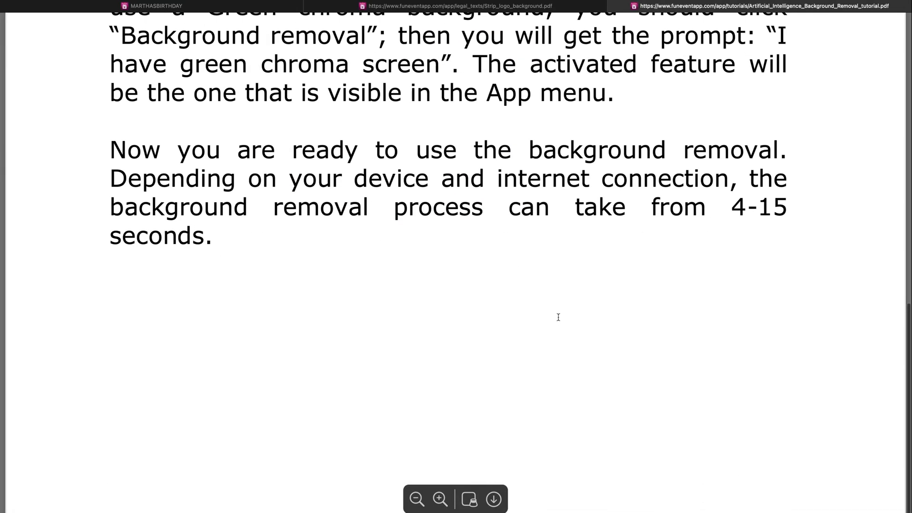
{"action": "scroll", "coordinate": [558, 317], "scroll_direction": "up", "scroll_amount": 10}
{"action": "scroll", "coordinate": [558, 317], "scroll_direction": "up", "scroll_amount": 5}
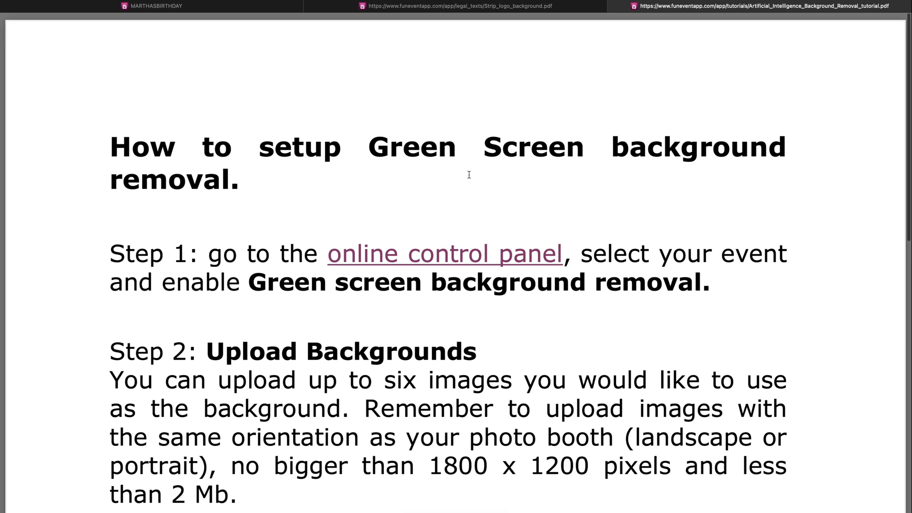
{"action": "key", "text": "super+1"}
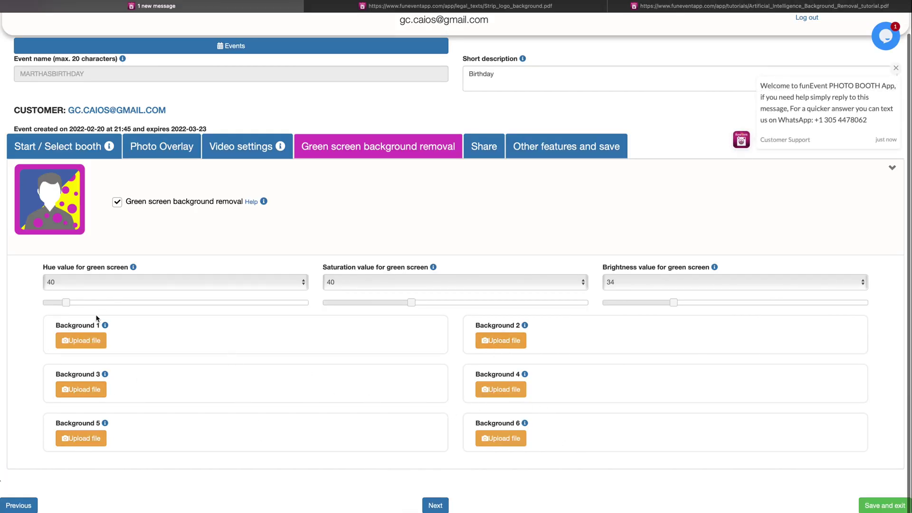
Adjust the Hue, Saturation and Brightness sliders to 193, 47 and 43
{"action": "mouse_move", "coordinate": [105, 326]}
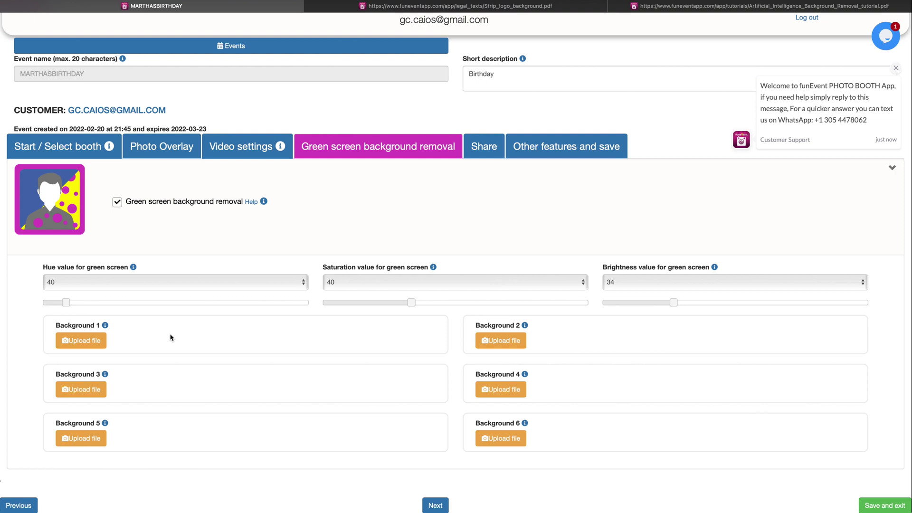
{"action": "left_click_drag", "start_coordinate": [66, 302], "coordinate": [150, 303]}
{"action": "left_click_drag", "start_coordinate": [413, 305], "coordinate": [455, 302]}
{"action": "left_click_drag", "start_coordinate": [673, 304], "coordinate": [699, 302]}
{"action": "left_click_drag", "start_coordinate": [454, 304], "coordinate": [432, 303]}
{"action": "left_click_drag", "start_coordinate": [148, 302], "coordinate": [182, 304]}
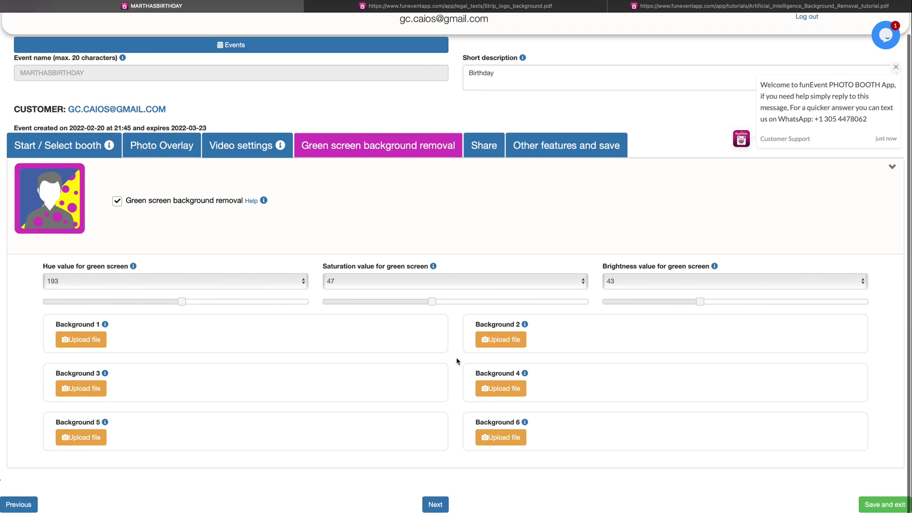
Enable SMS, WhatsApp and e-mail sharing, plus photo printing and the gallery with QR code
{"action": "left_click", "coordinate": [442, 507]}
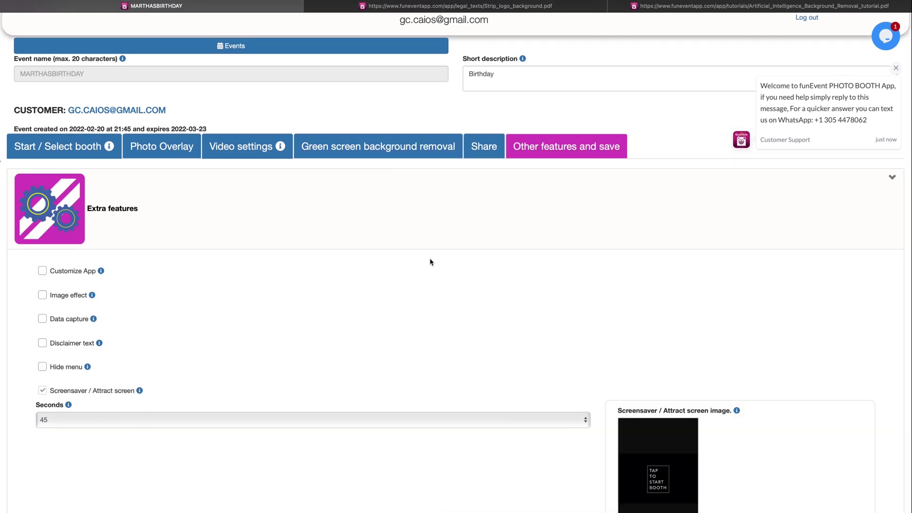
{"action": "left_click", "coordinate": [489, 146]}
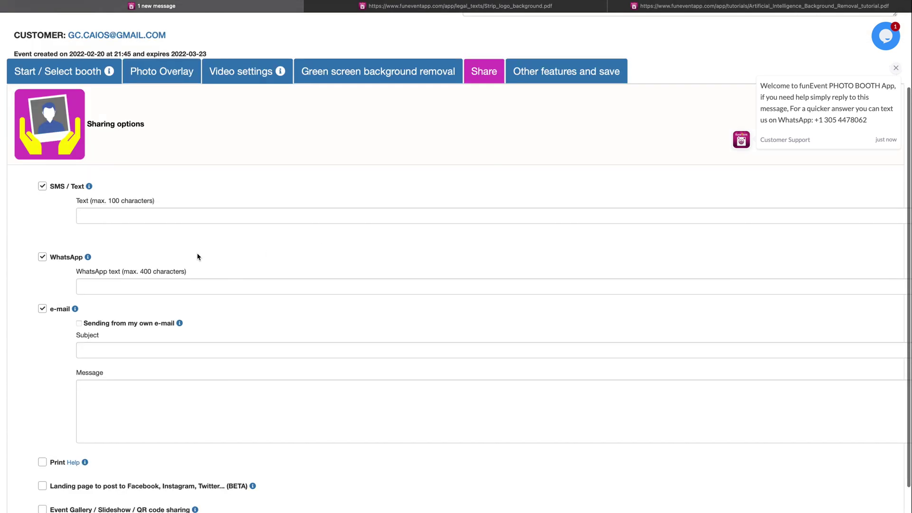
{"action": "left_click", "coordinate": [137, 207]}
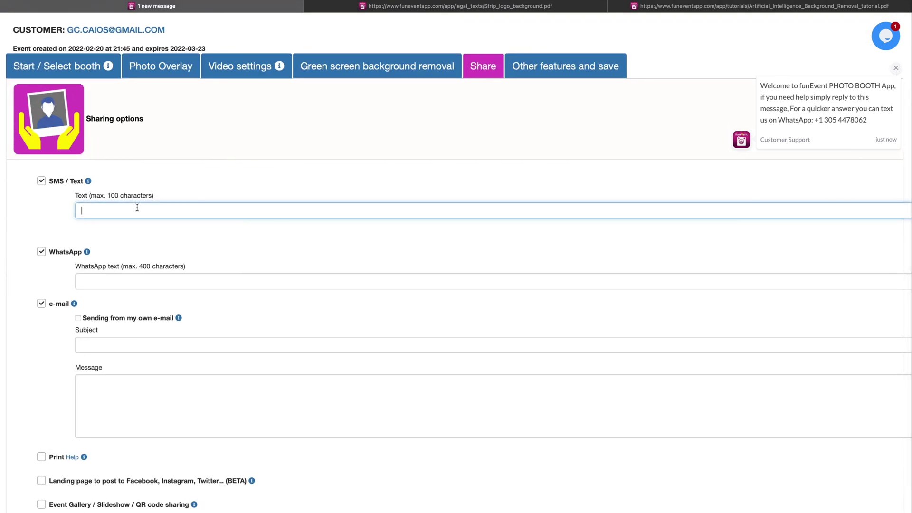
{"action": "left_click", "coordinate": [107, 283]}
{"action": "left_click", "coordinate": [118, 343]}
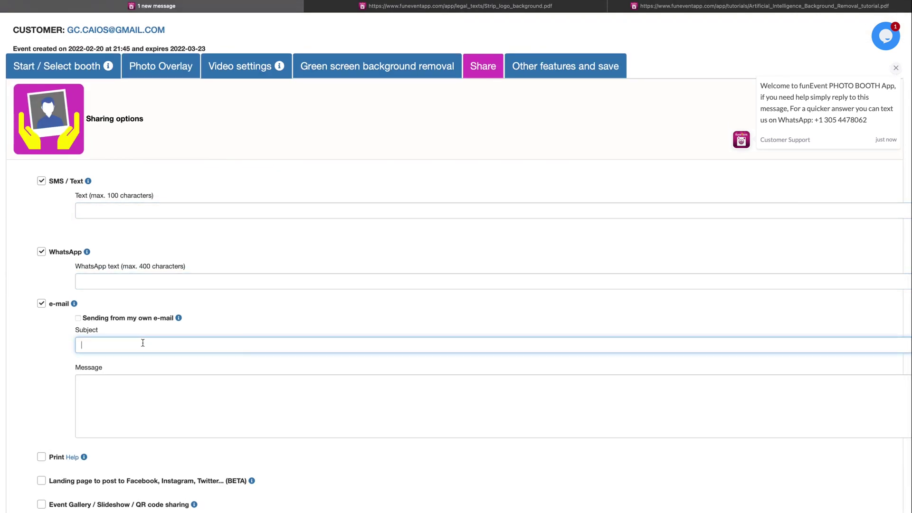
{"action": "scroll", "coordinate": [145, 344], "scroll_direction": "down", "scroll_amount": 2}
{"action": "left_click", "coordinate": [41, 428]}
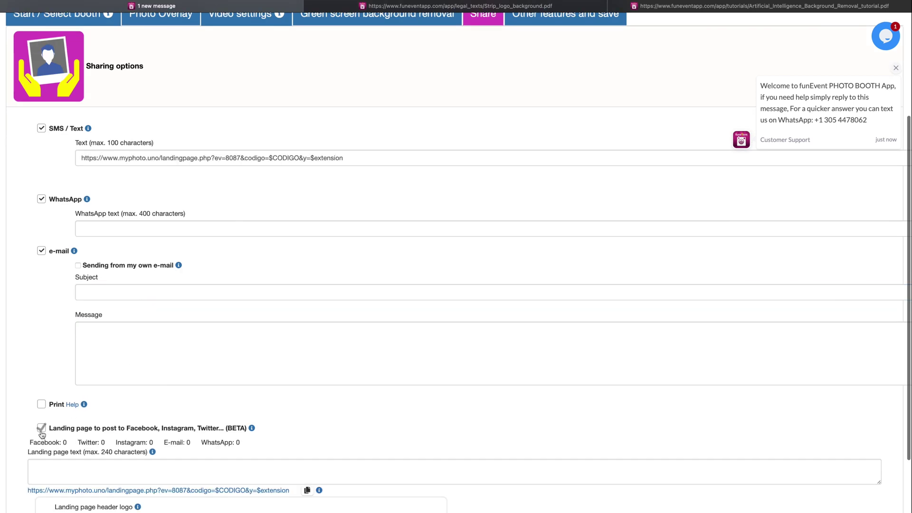
{"action": "left_click", "coordinate": [42, 429]}
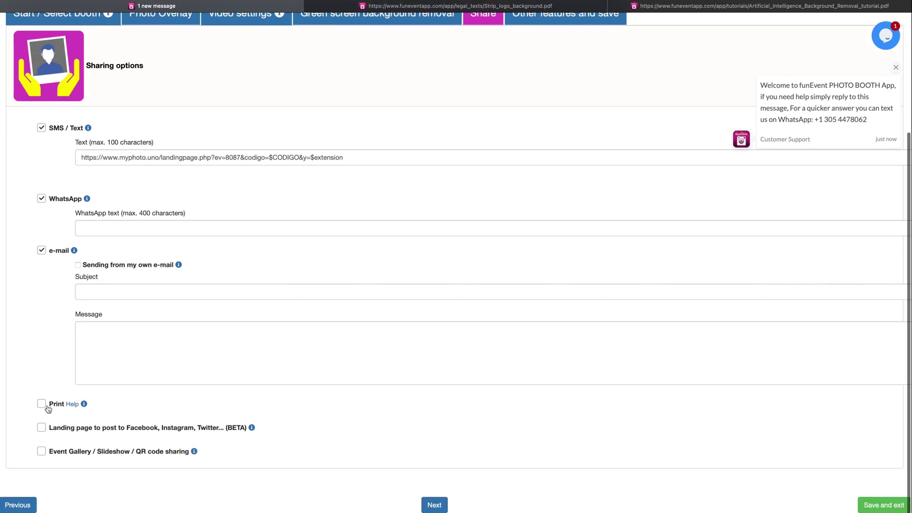
{"action": "left_click", "coordinate": [41, 404]}
{"action": "left_click", "coordinate": [42, 452]}
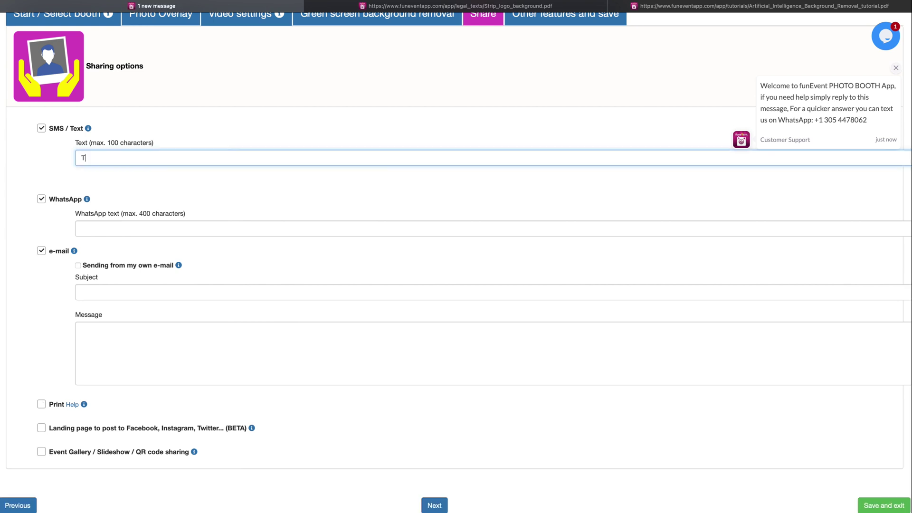
Write SMS text 'Thanks for coming', e-mail subject 'Beach party' and message 'Thank you!'
{"action": "type", "text": "hanks for comiong"}
{"action": "key", "text": "BackSpace"}
{"action": "key", "text": "BackSpace"}
{"action": "key", "text": "BackSpace"}
{"action": "type", "text": "i"}
{"action": "left_click", "coordinate": [148, 230]}
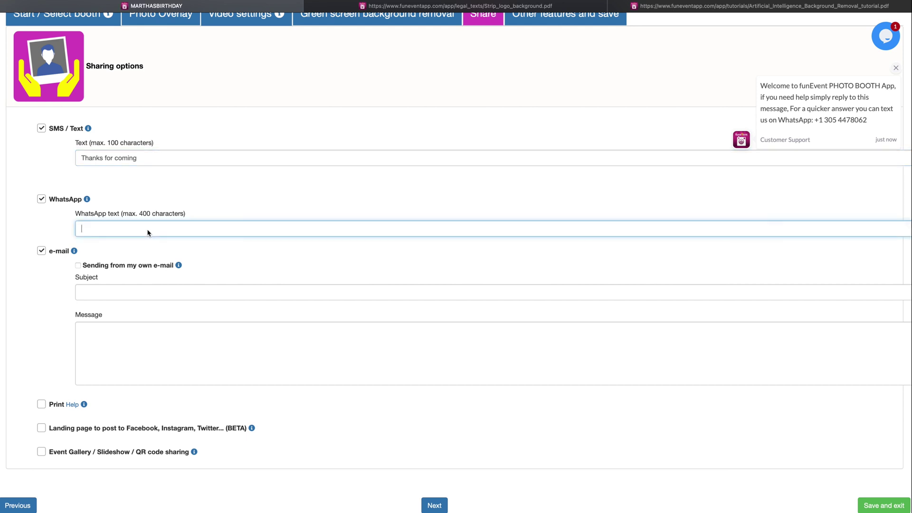
{"action": "left_click", "coordinate": [171, 291]}
{"action": "type", "text": "Beach party"}
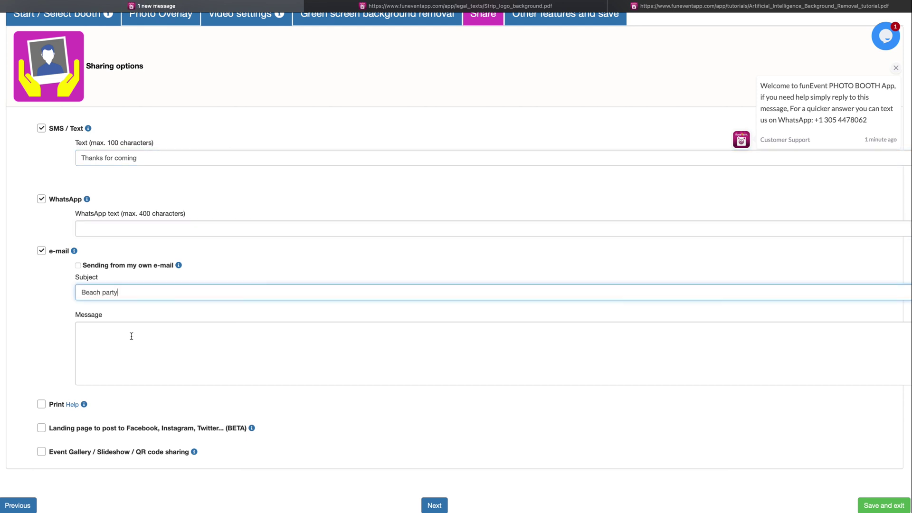
{"action": "left_click", "coordinate": [132, 336]}
{"action": "type", "text": "Thank y"}
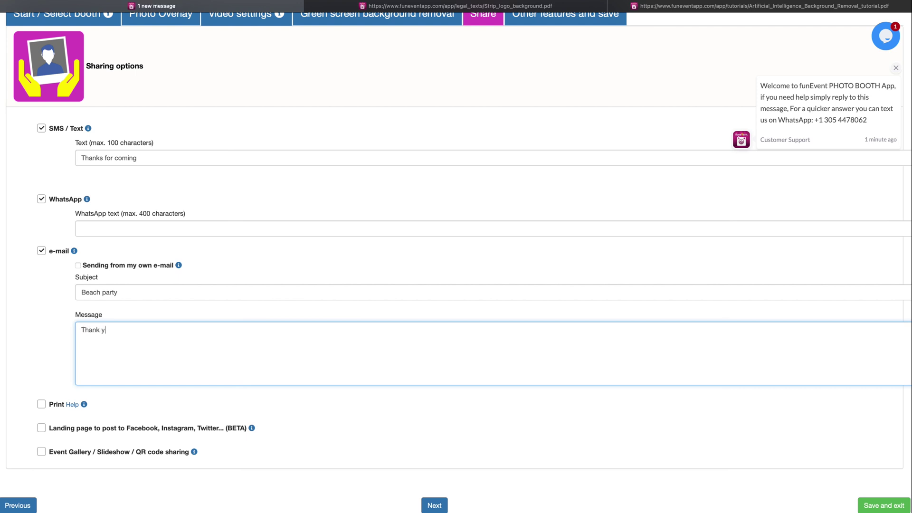
{"action": "type", "text": "ou!"}
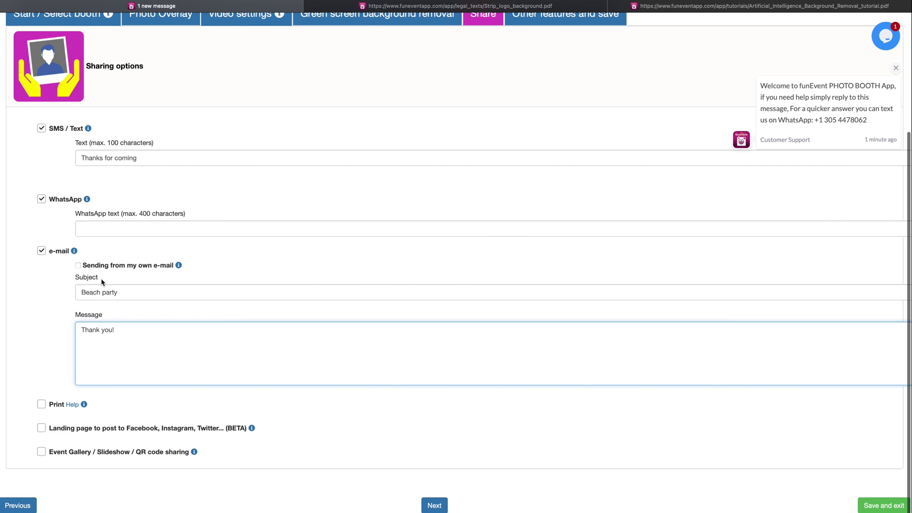
Enable sending from my own e-mail and review the Gmail SMTP setup guide
{"action": "left_click", "coordinate": [79, 266]}
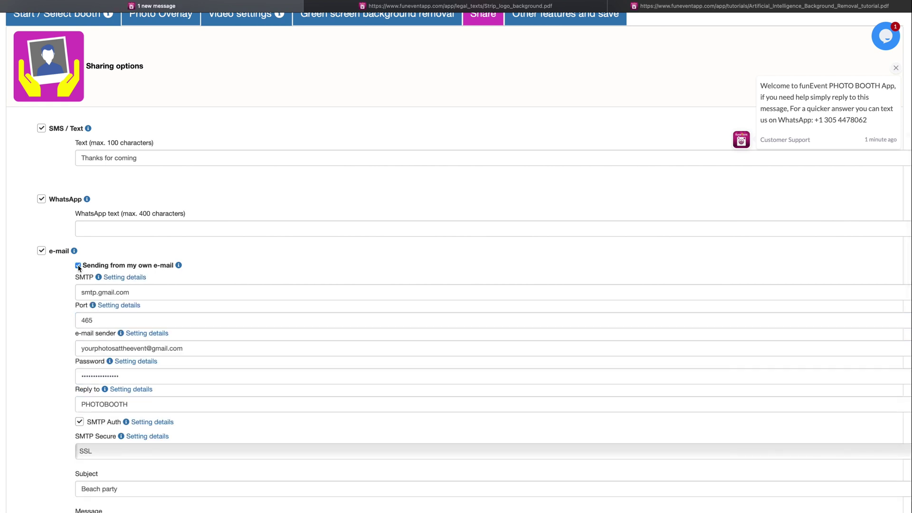
{"action": "scroll", "coordinate": [151, 286], "scroll_direction": "down", "scroll_amount": 5}
{"action": "scroll", "coordinate": [228, 295], "scroll_direction": "up", "scroll_amount": 2}
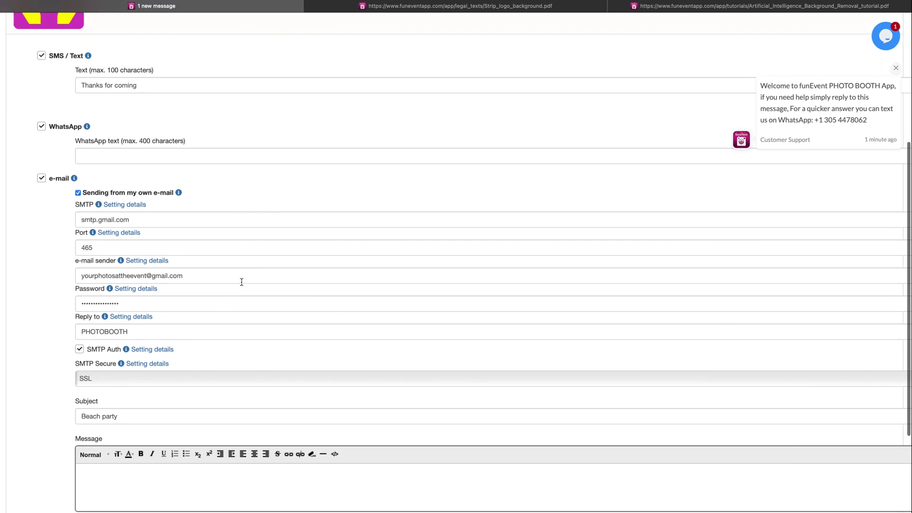
{"action": "left_click", "coordinate": [134, 208]}
{"action": "scroll", "coordinate": [546, 266], "scroll_direction": "down", "scroll_amount": 5}
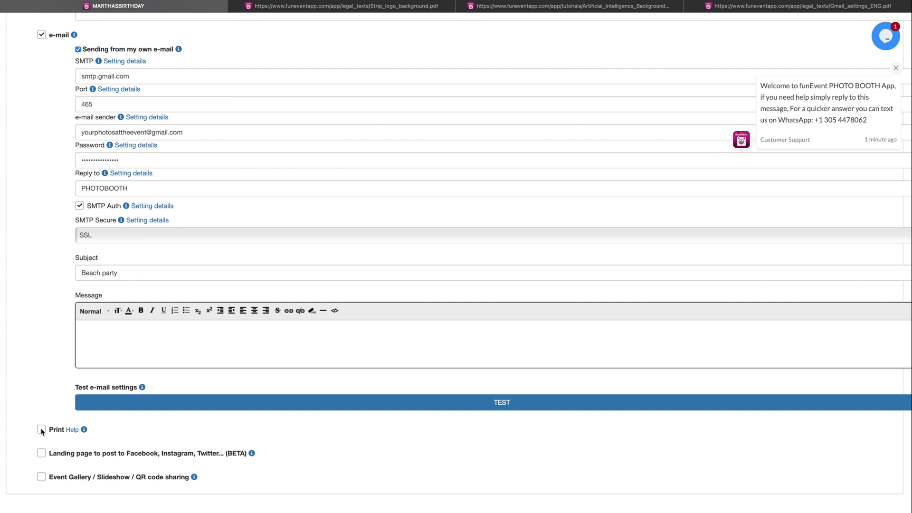
Enable printing with multiple copies and the social-media landing page
{"action": "left_click", "coordinate": [41, 430]}
{"action": "scroll", "coordinate": [70, 434], "scroll_direction": "down", "scroll_amount": 1}
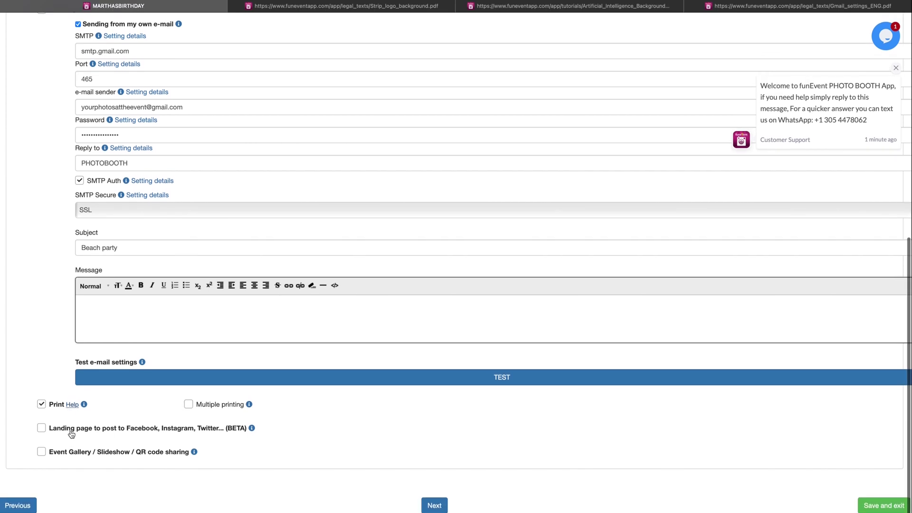
{"action": "mouse_move", "coordinate": [84, 405]}
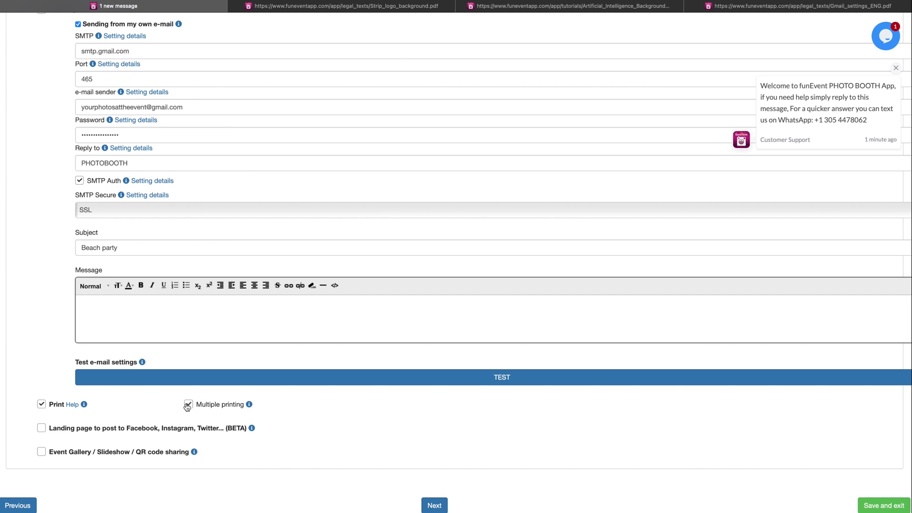
{"action": "left_click", "coordinate": [41, 428]}
{"action": "scroll", "coordinate": [196, 430], "scroll_direction": "down", "scroll_amount": 3}
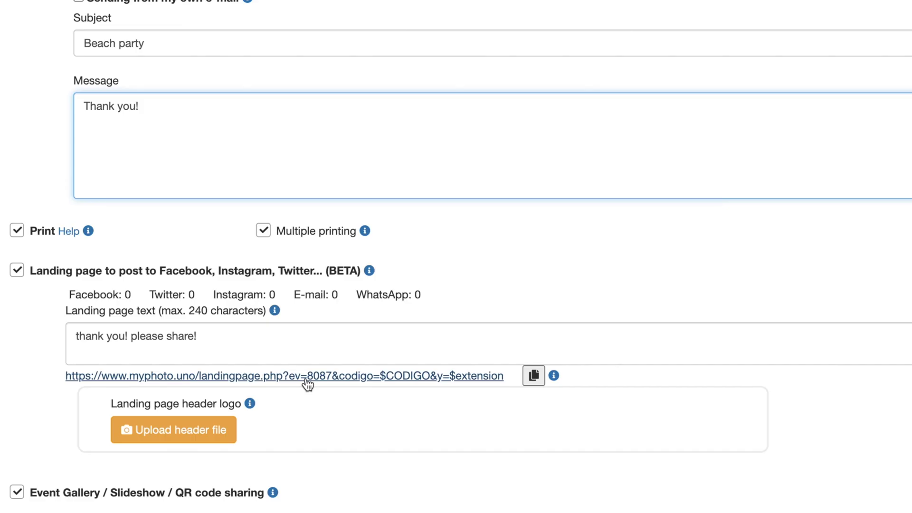
Copy the landing page link and paste it into the WhatsApp text
{"action": "left_click", "coordinate": [534, 377]}
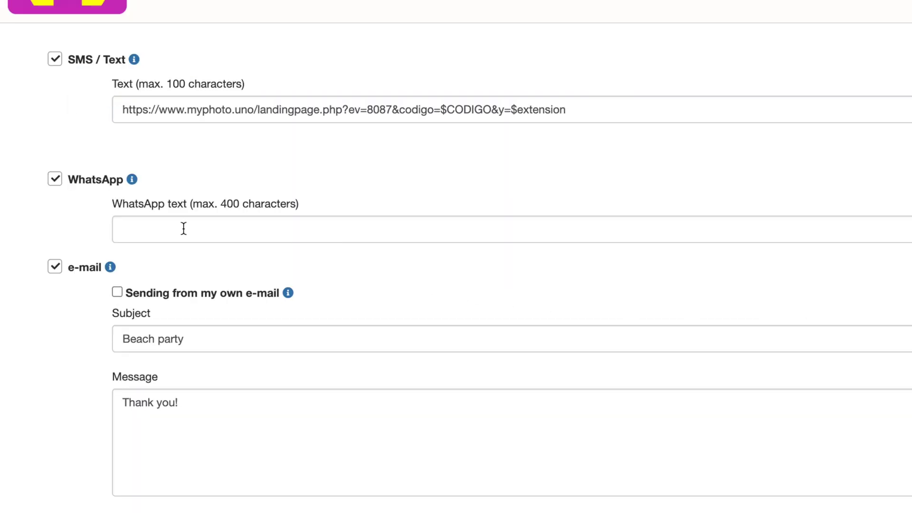
{"action": "left_click", "coordinate": [184, 228]}
{"action": "right_click", "coordinate": [188, 229]}
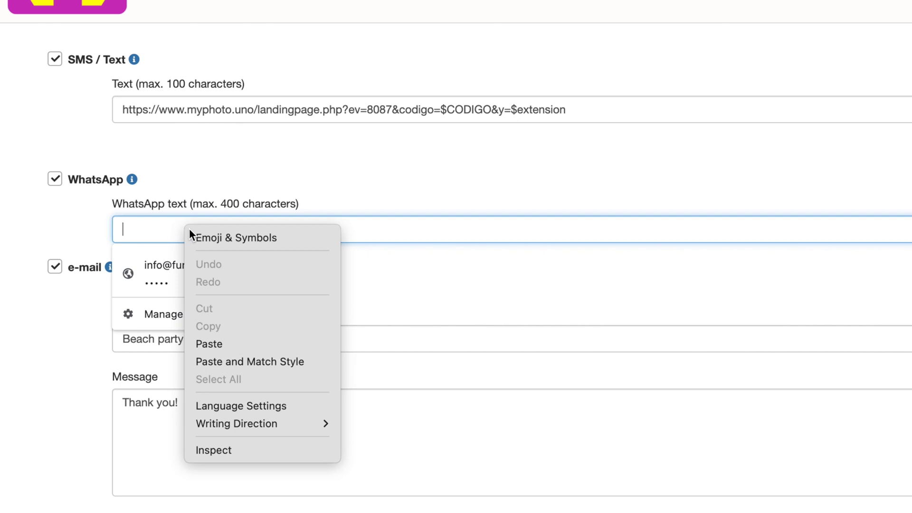
{"action": "left_click", "coordinate": [255, 339]}
Paste the link on a new line after 'Thank you!' in the message and enter landing text 'thank you! please share!'
{"action": "left_click", "coordinate": [210, 402]}
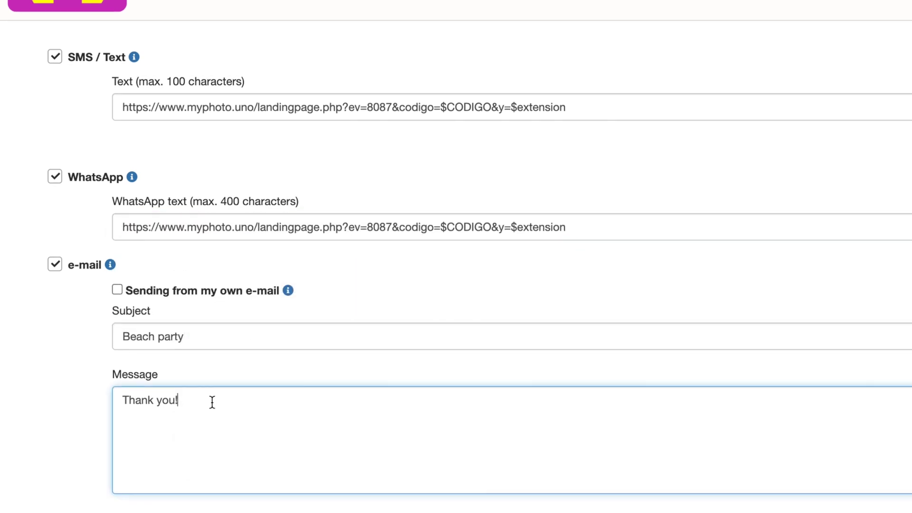
{"action": "key", "text": "Return"}
{"action": "key", "text": "ctrl+v"}
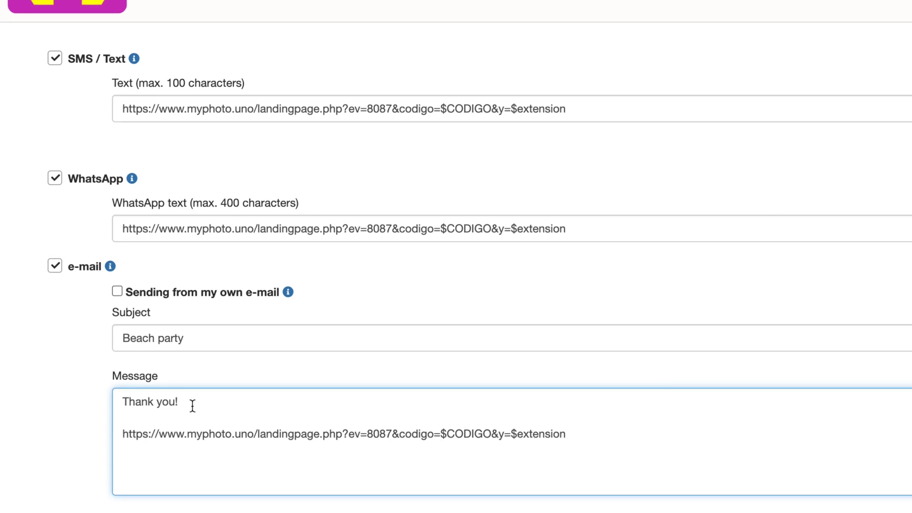
{"action": "type", "text": "thank"}
{"action": "type", "text": " you"}
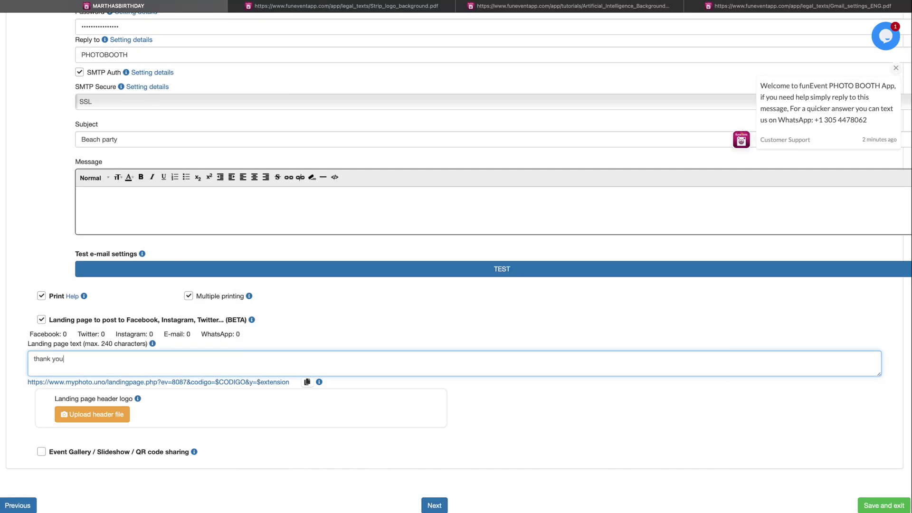
{"action": "type", "text": "! please share!"}
Enable Event Gallery / Slideshow sharing, preview the Slideshow GIFs page, then continue to Extra features
{"action": "left_click", "coordinate": [42, 452]}
{"action": "scroll", "coordinate": [221, 436], "scroll_direction": "down", "scroll_amount": 2}
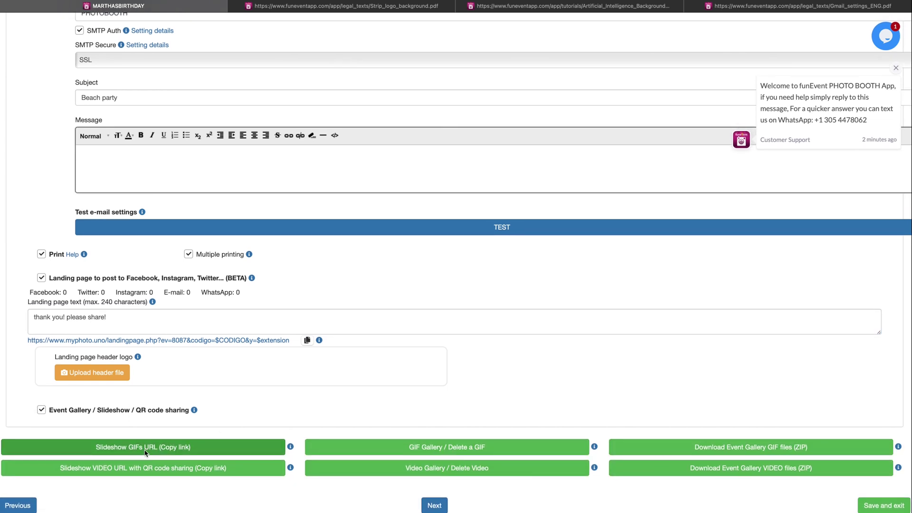
{"action": "left_click", "coordinate": [193, 452]}
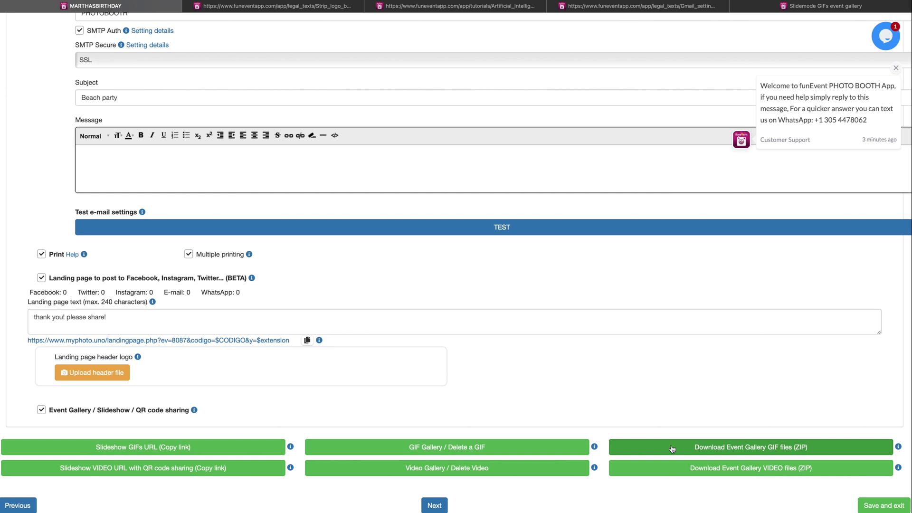
{"action": "left_click", "coordinate": [435, 504]}
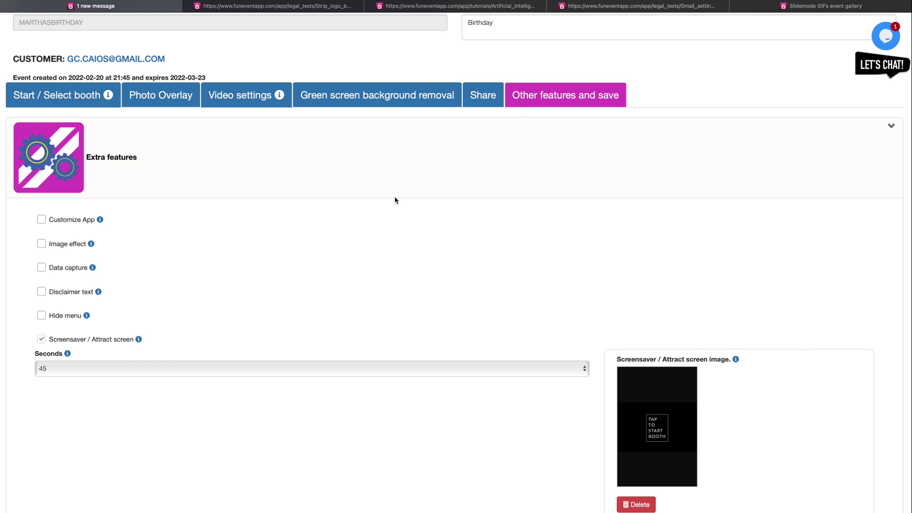
Enable Customize App (logo and wallpaper) and the Image effect option
{"action": "left_click", "coordinate": [41, 219]}
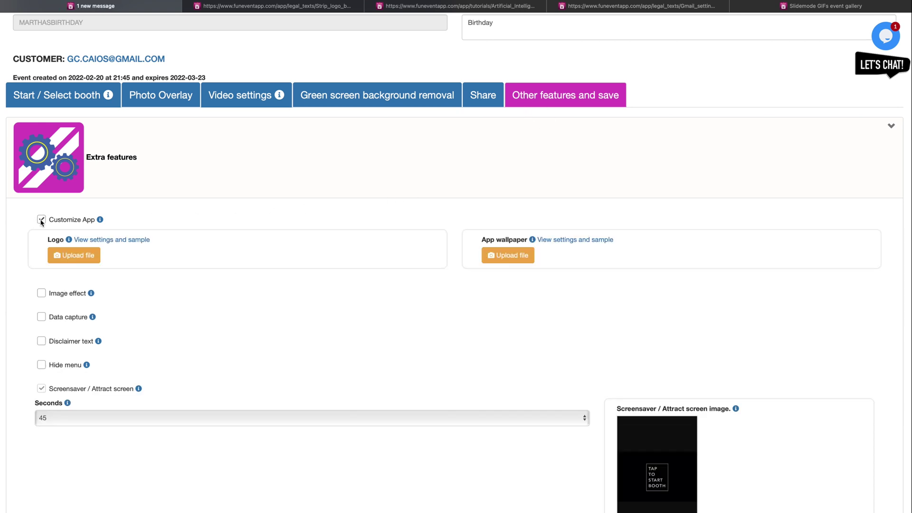
{"action": "scroll", "coordinate": [200, 231], "scroll_direction": "down", "scroll_amount": 1}
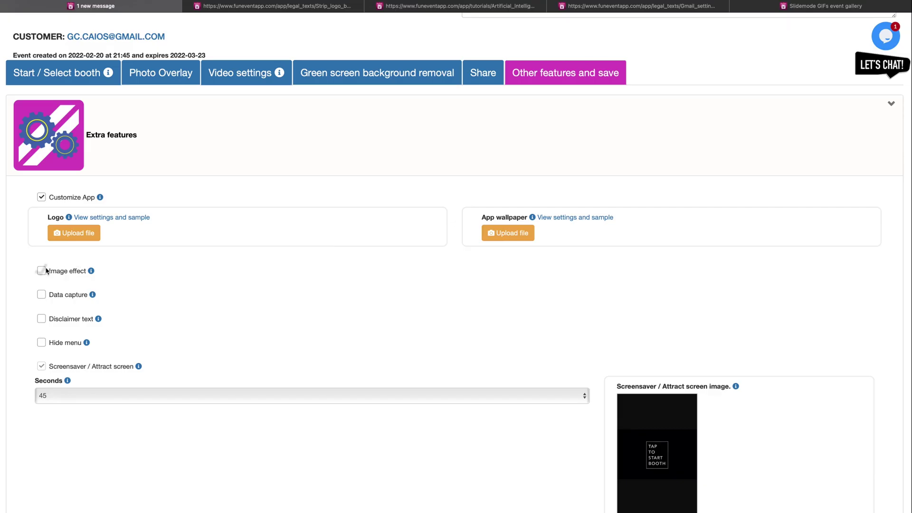
{"action": "left_click", "coordinate": [41, 267]}
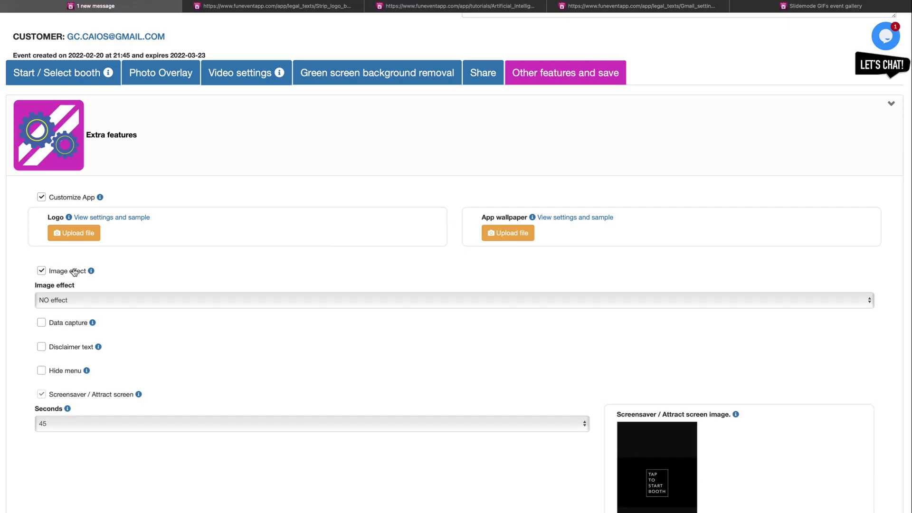
Apply the Sketch image effect and turn on guest data capture
{"action": "scroll", "coordinate": [116, 276], "scroll_direction": "down", "scroll_amount": 1}
{"action": "scroll", "coordinate": [116, 266], "scroll_direction": "down", "scroll_amount": 1}
{"action": "left_click", "coordinate": [121, 244]}
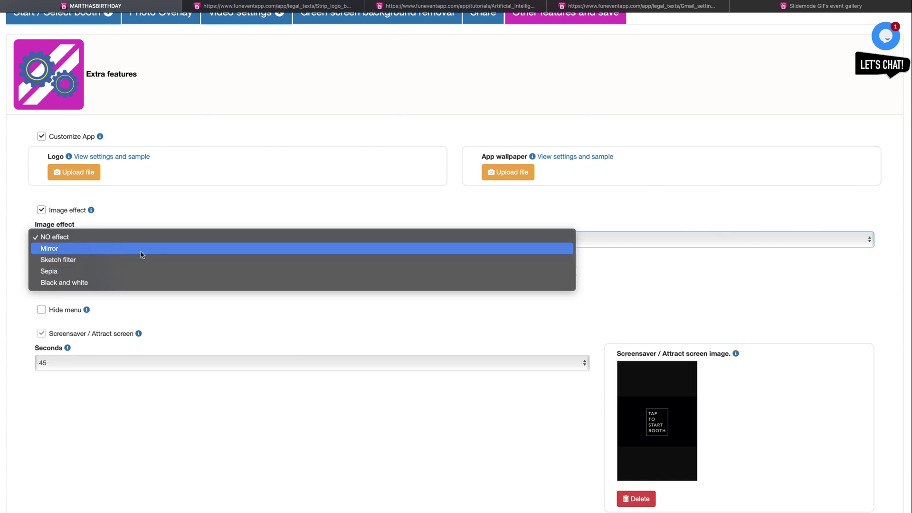
{"action": "left_click", "coordinate": [140, 262]}
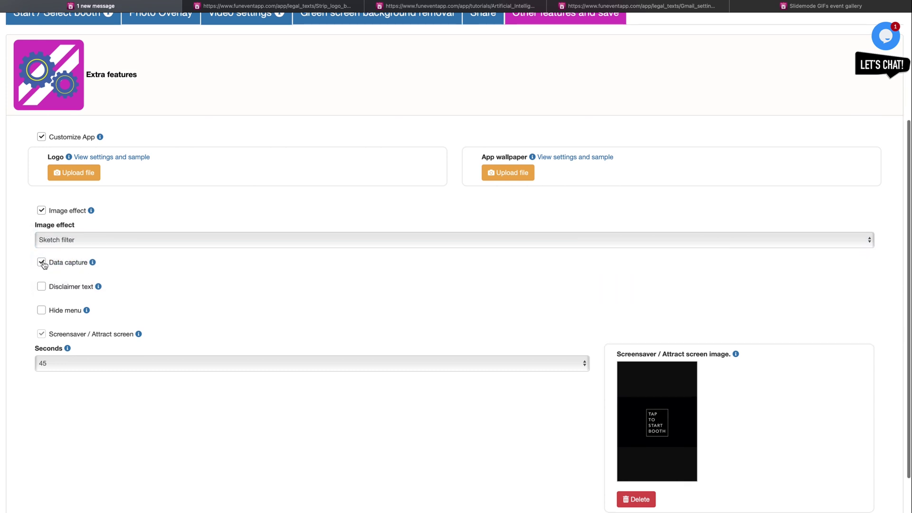
{"action": "left_click", "coordinate": [41, 262]}
Enable the guest disclaimer text and the newsletter disclaimer
{"action": "scroll", "coordinate": [174, 282], "scroll_direction": "down", "scroll_amount": 4}
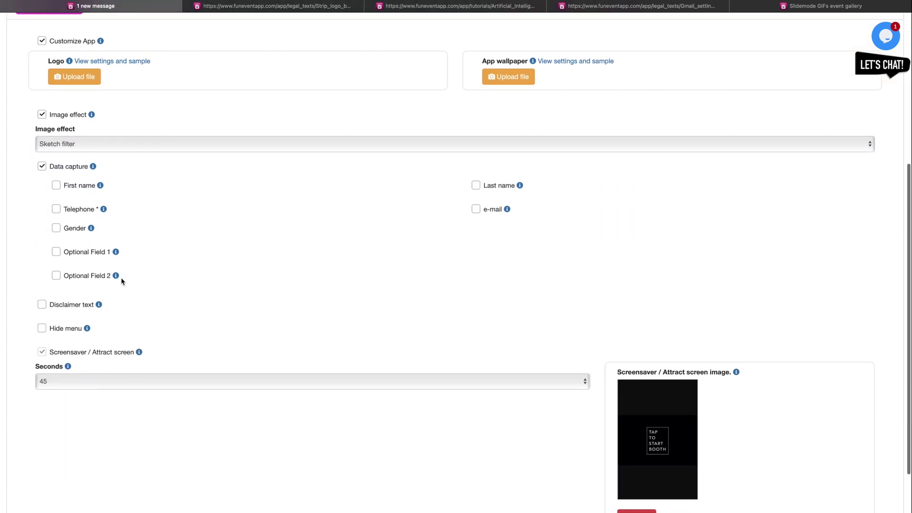
{"action": "scroll", "coordinate": [171, 370], "scroll_direction": "down", "scroll_amount": 4}
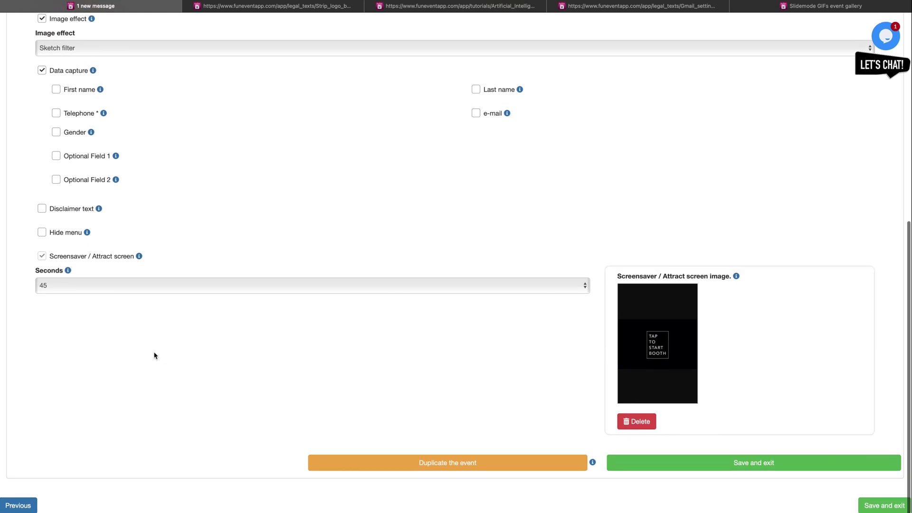
{"action": "scroll", "coordinate": [142, 338], "scroll_direction": "up", "scroll_amount": 2}
{"action": "left_click", "coordinate": [42, 251]}
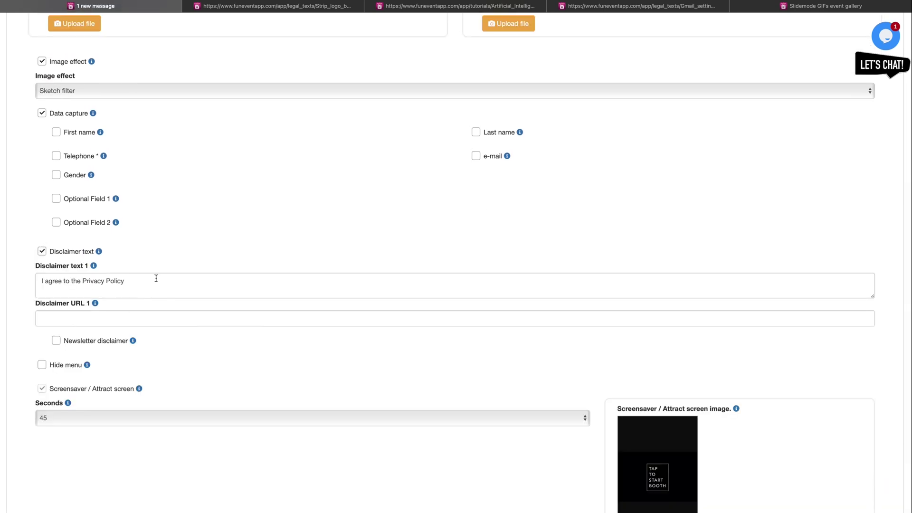
{"action": "scroll", "coordinate": [156, 279], "scroll_direction": "down", "scroll_amount": 3}
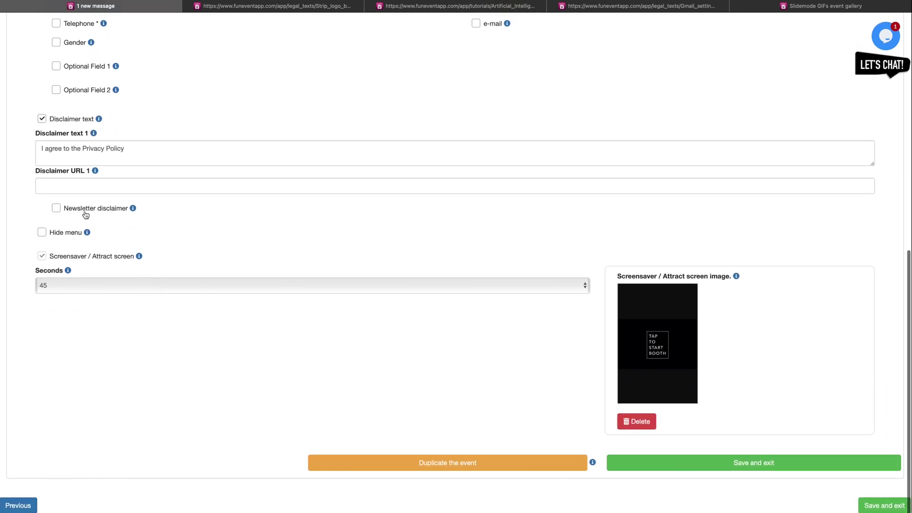
{"action": "left_click", "coordinate": [57, 208]}
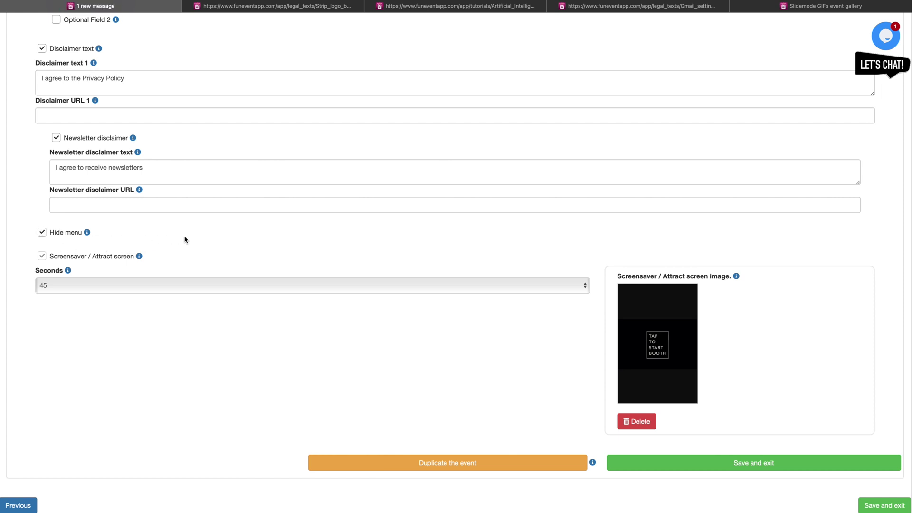
Set the screensaver delay Seconds to None
{"action": "scroll", "coordinate": [183, 238], "scroll_direction": "down", "scroll_amount": 2}
{"action": "left_click", "coordinate": [568, 288]}
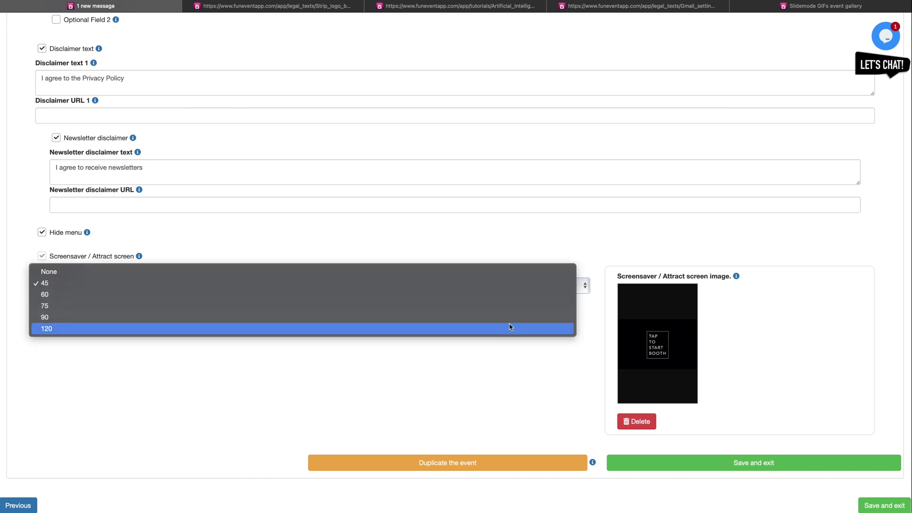
{"action": "left_click", "coordinate": [475, 273]}
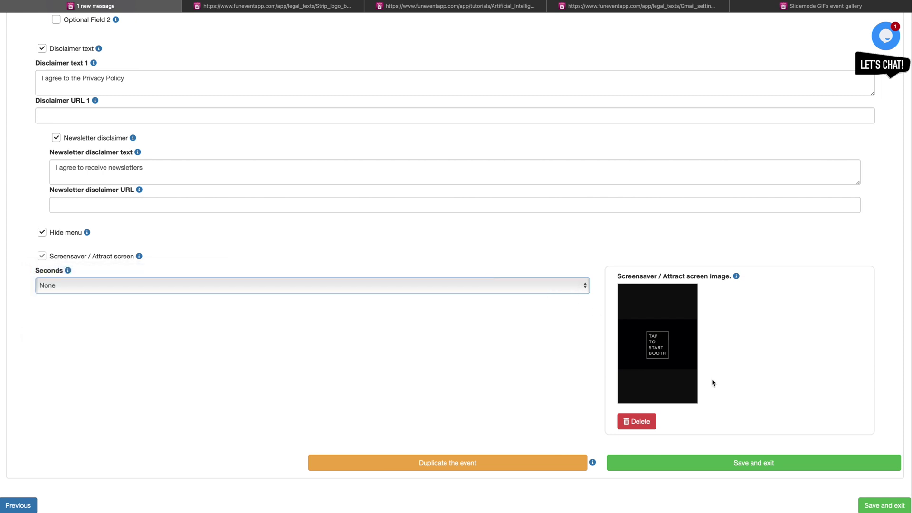
Save and exit the MARTHASBIRTHDAY event, dismissing the thank-you message
{"action": "left_click", "coordinate": [885, 505]}
{"action": "left_click", "coordinate": [576, 114]}
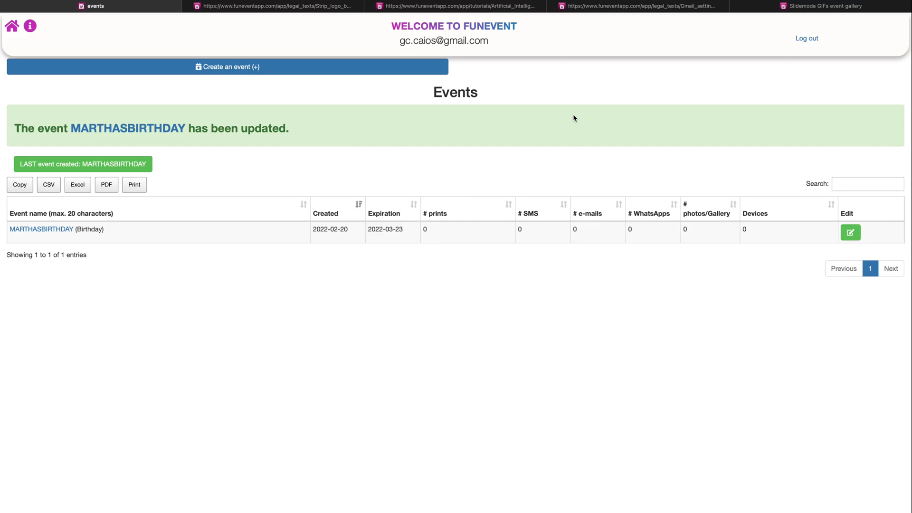